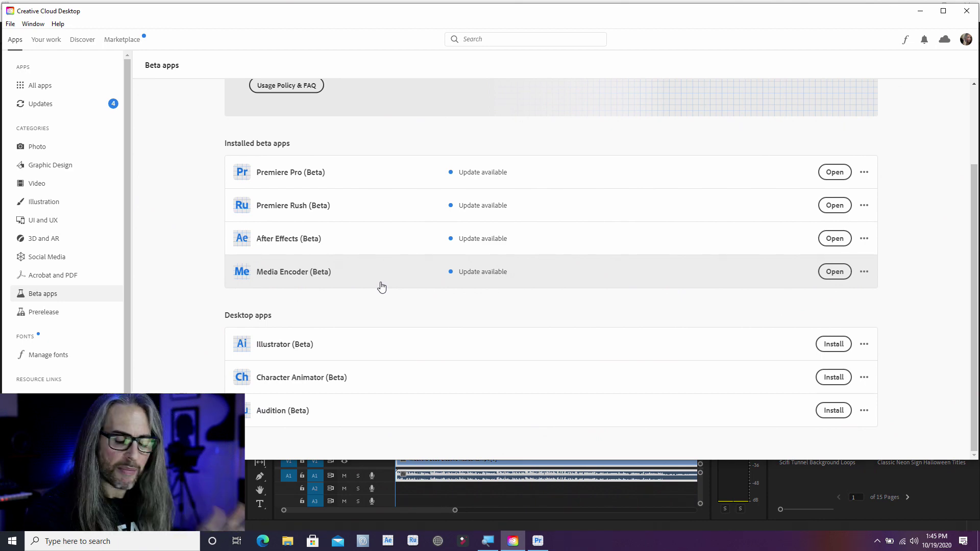
- Switch from Creative Cloud Desktop to the open WhatsNew project in Premiere Pro (Beta)
{"action": "key", "text": "alt+Tab"}
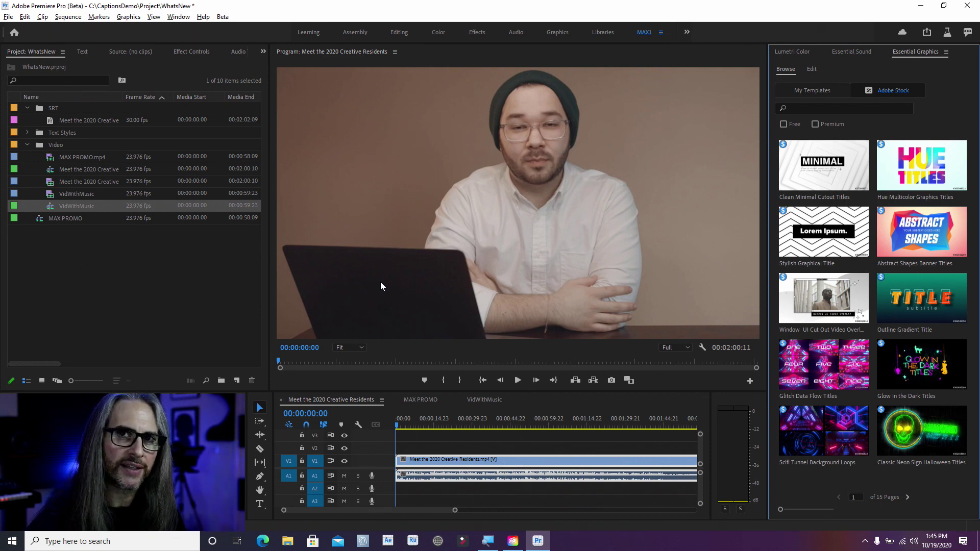
- Play the 2020 Creative Residents sequence from the start and stop at 00:00:07:10
{"action": "key", "text": "space"}
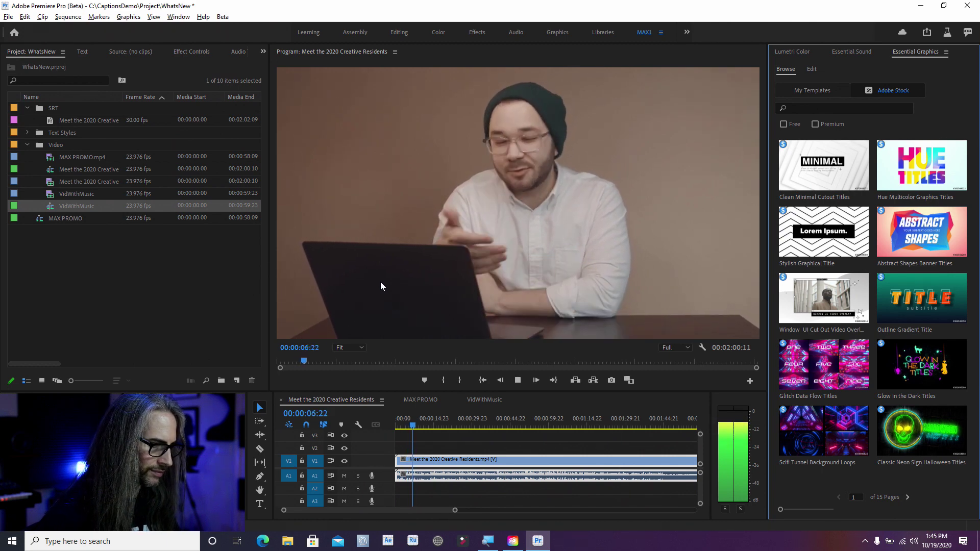
{"action": "key", "text": "space"}
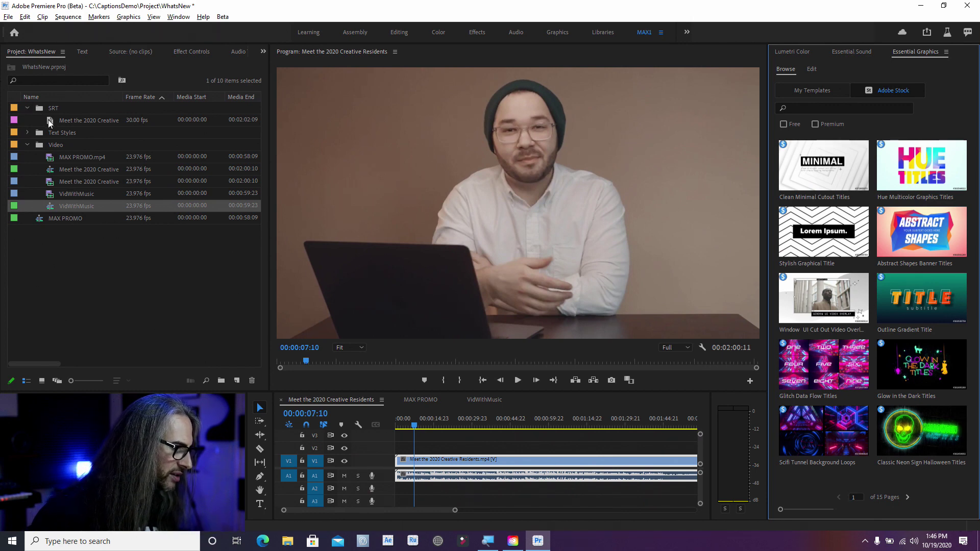
- Place the SRT captions on the timeline, delete the extra Subtitle 2 track, and show Subtitle 1
{"action": "left_click_drag", "start_coordinate": [51, 123], "coordinate": [396, 448]}
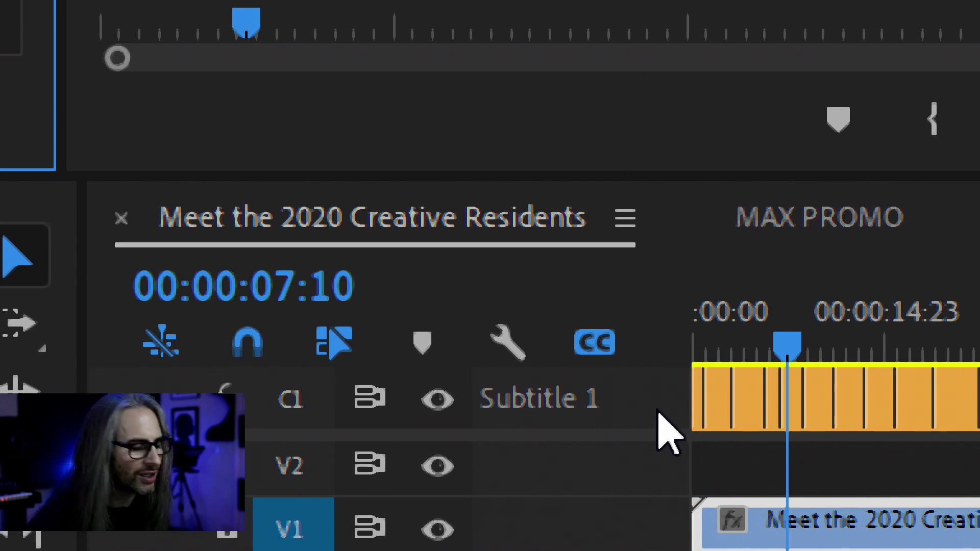
{"action": "right_click", "coordinate": [657, 413]}
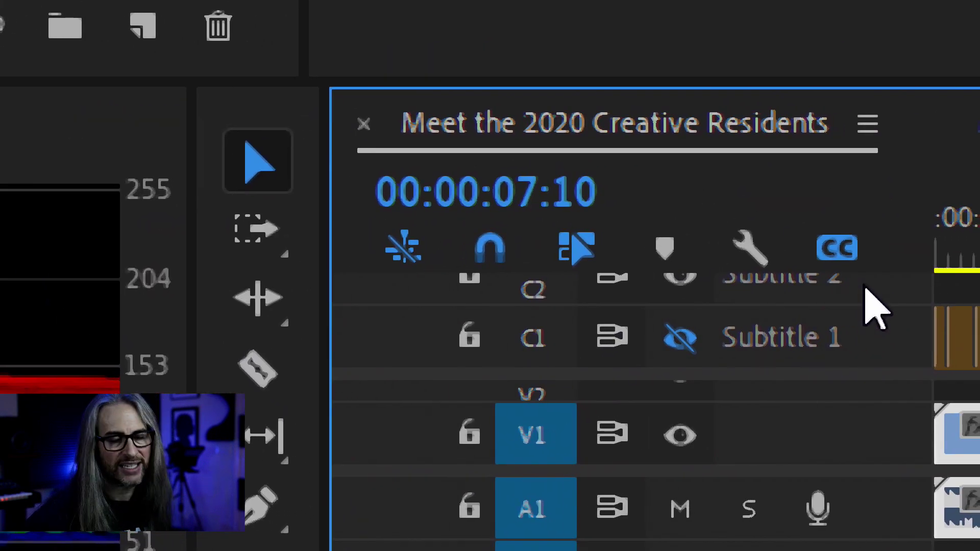
{"action": "right_click", "coordinate": [865, 288]}
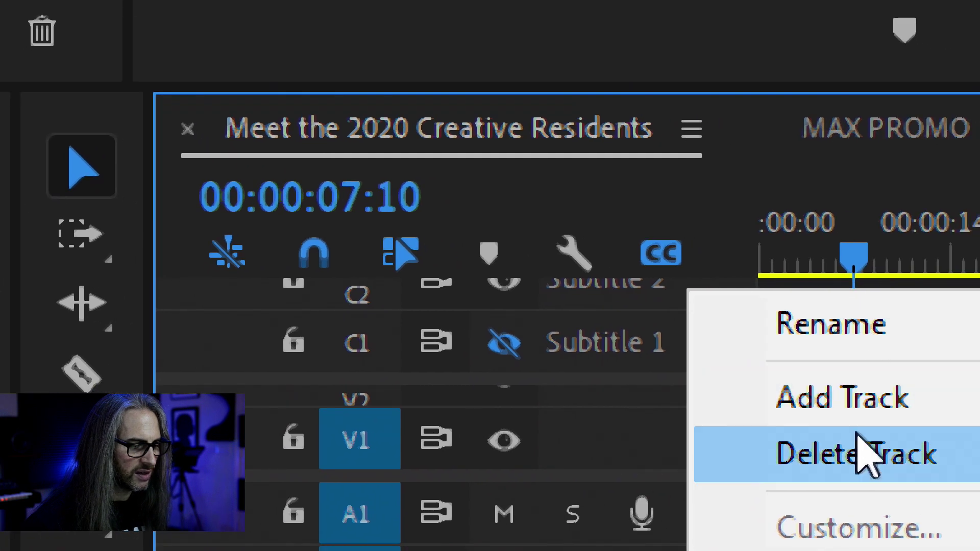
{"action": "left_click", "coordinate": [863, 454]}
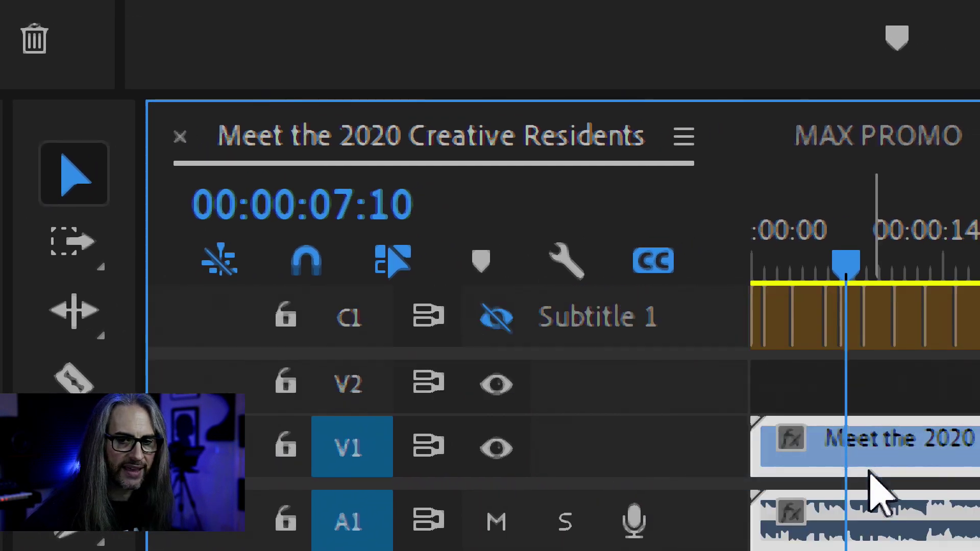
{"action": "left_click", "coordinate": [497, 320]}
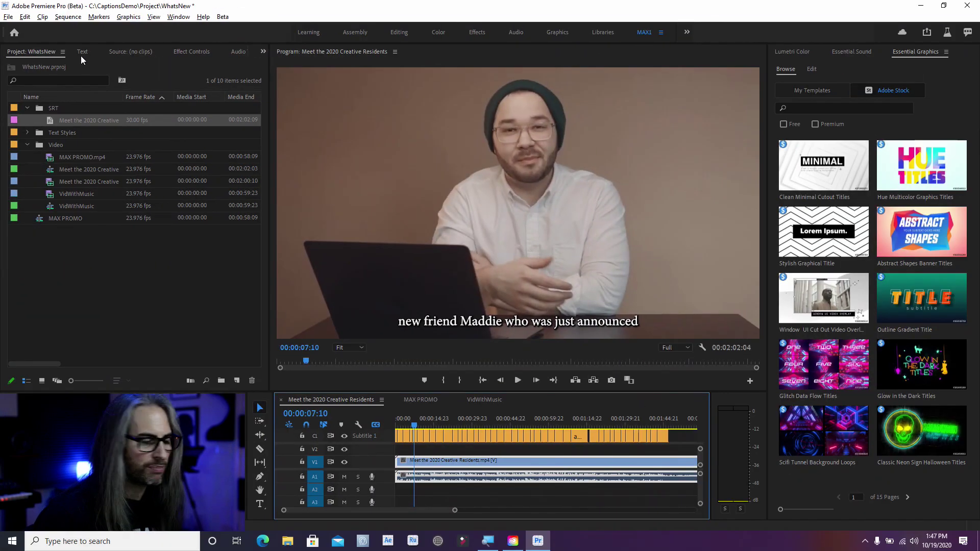
- Show the Text panel's caption list, then play from 00:00:00:00 to caption 6 and zoom the timeline
{"action": "left_click", "coordinate": [80, 54]}
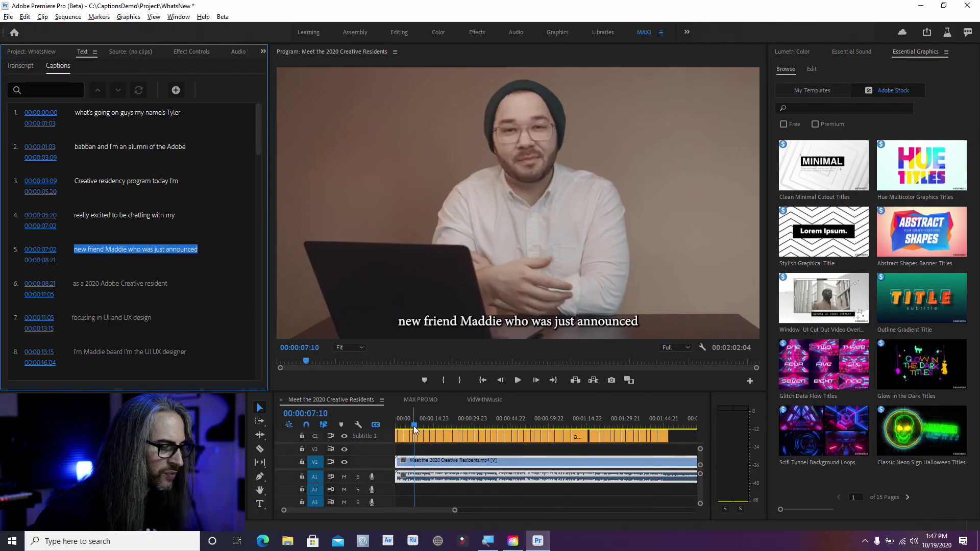
{"action": "left_click_drag", "start_coordinate": [414, 431], "coordinate": [386, 426]}
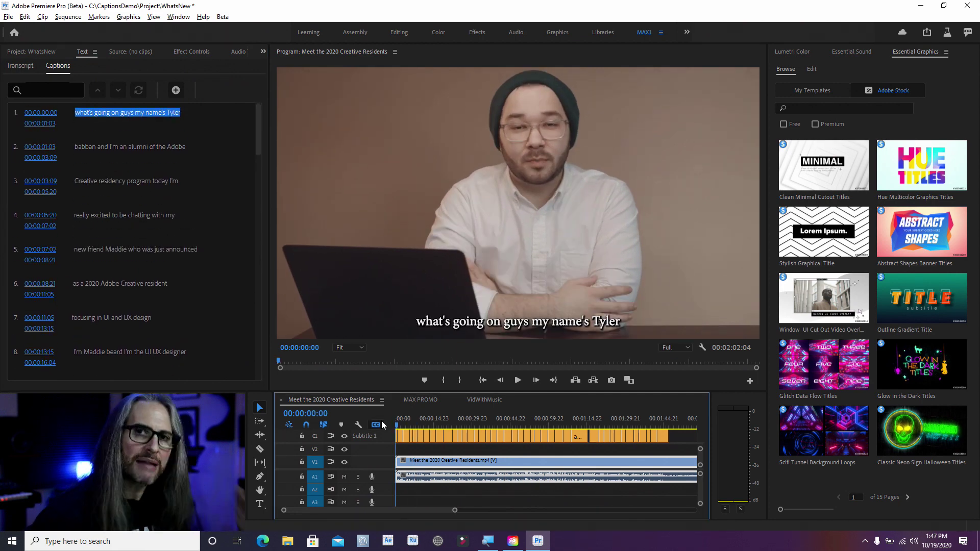
{"action": "key", "text": "space"}
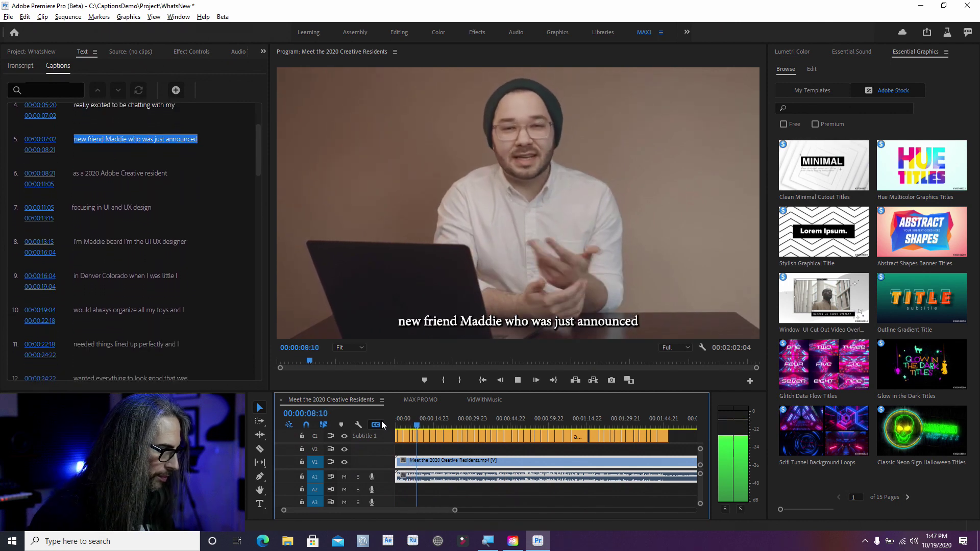
{"action": "key", "text": "space"}
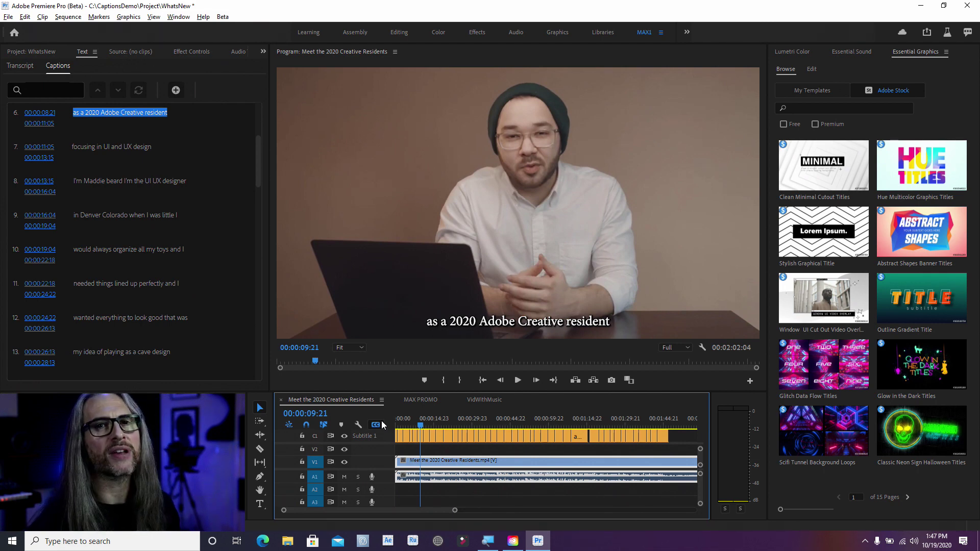
{"action": "key", "text": "equal"}
{"action": "key", "text": "equal"}
{"action": "key", "text": "equal"}
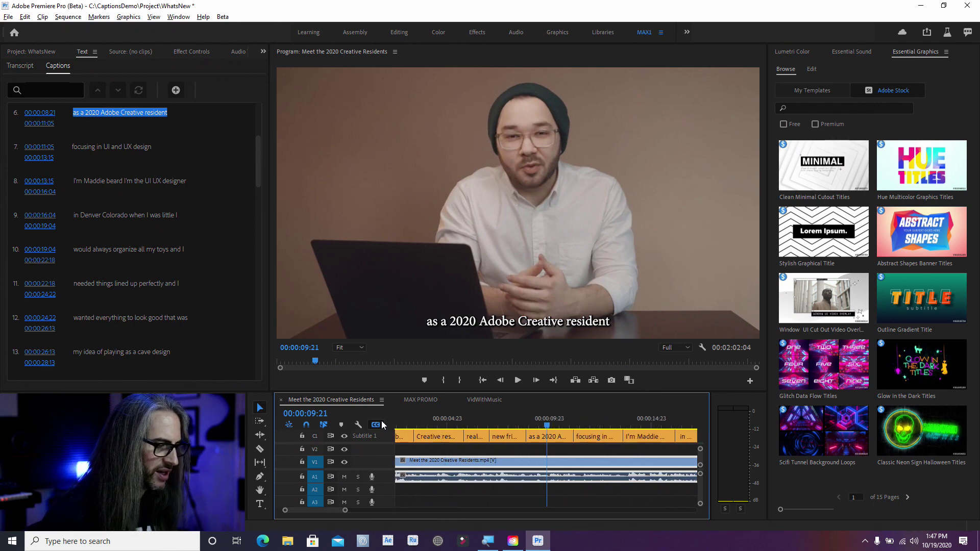
- Change 'resident' to 'Resident' in caption 6's text in the Text panel
{"action": "left_click", "coordinate": [554, 438]}
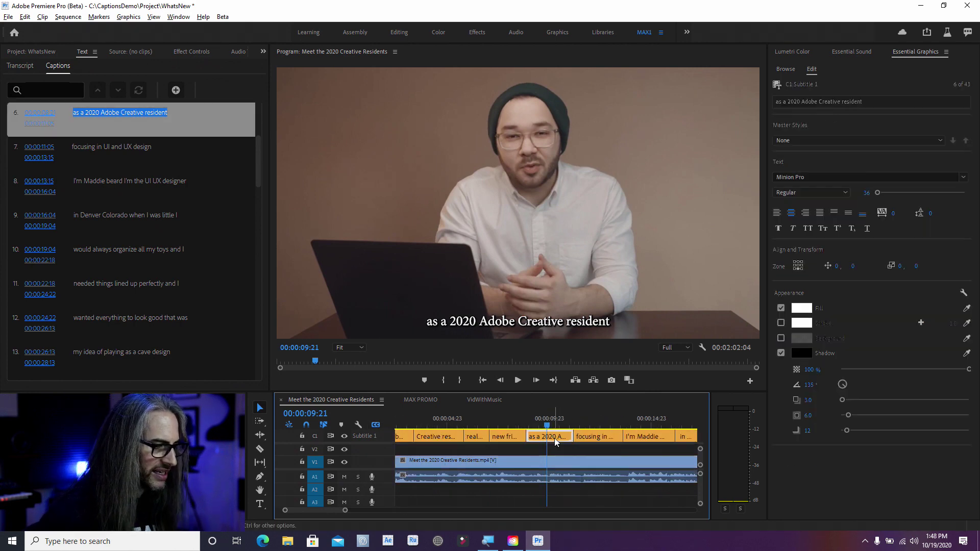
{"action": "left_click", "coordinate": [155, 113]}
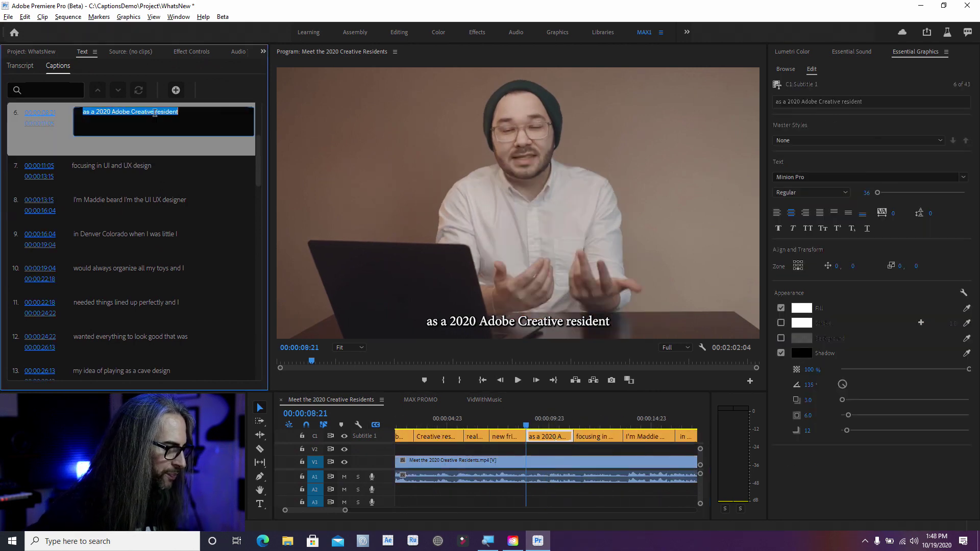
{"action": "left_click", "coordinate": [154, 113]}
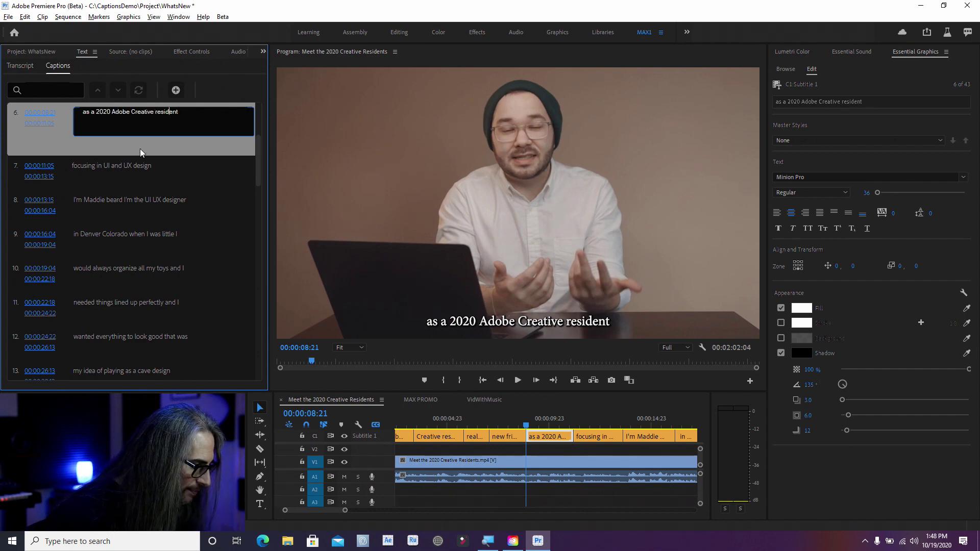
{"action": "key", "text": "Delete"}
{"action": "type", "text": "R"}
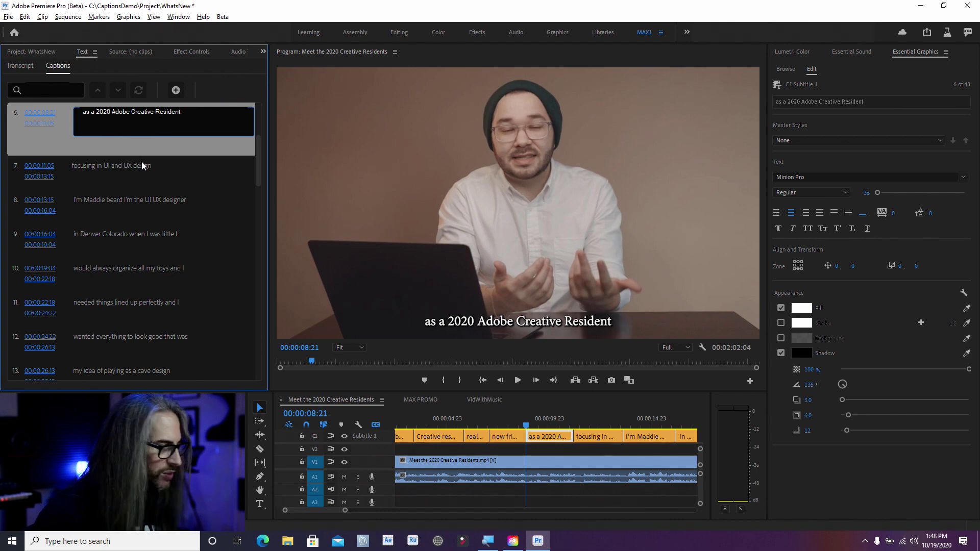
{"action": "key", "text": "Escape"}
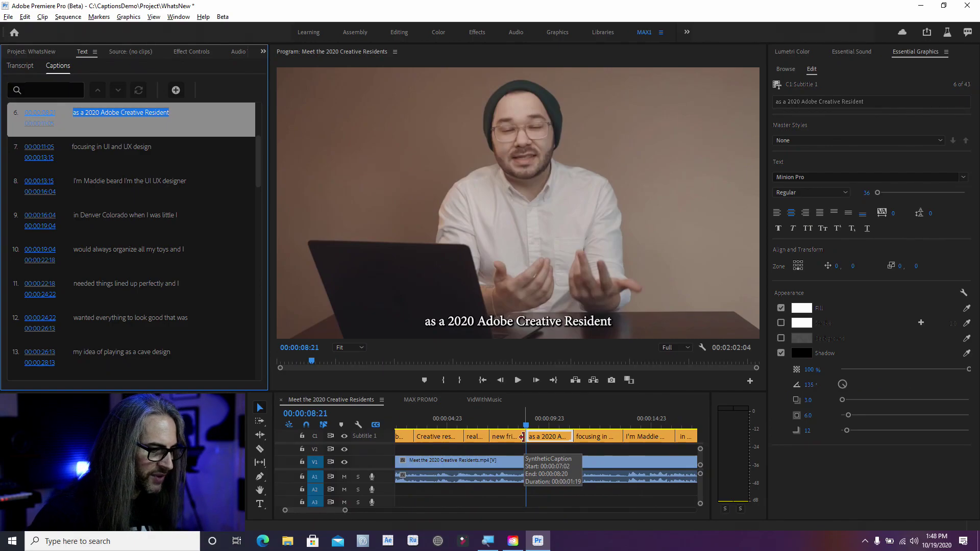
- Trim the end of the 'new friend Maddie' caption, then extend it to the playhead with E
{"action": "left_click", "coordinate": [516, 434]}
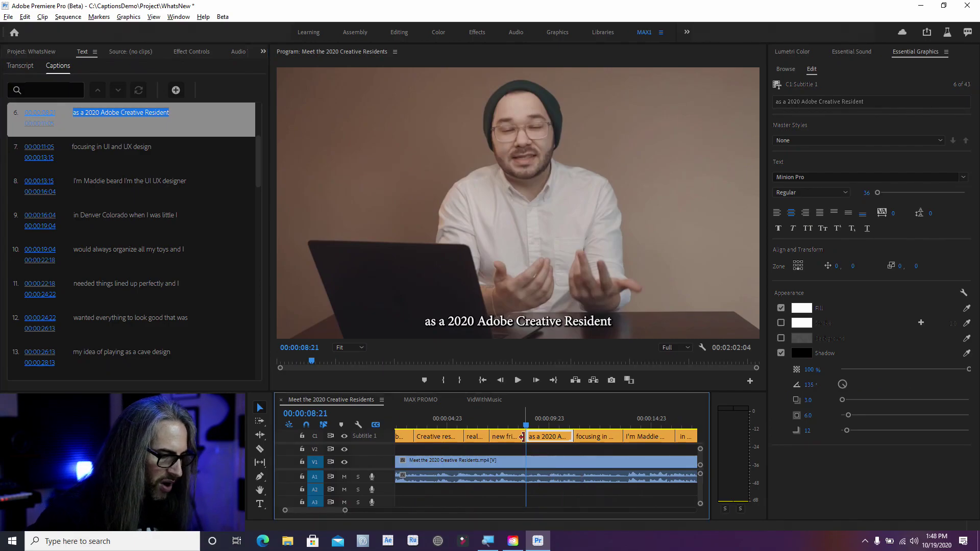
{"action": "left_click", "coordinate": [519, 436]}
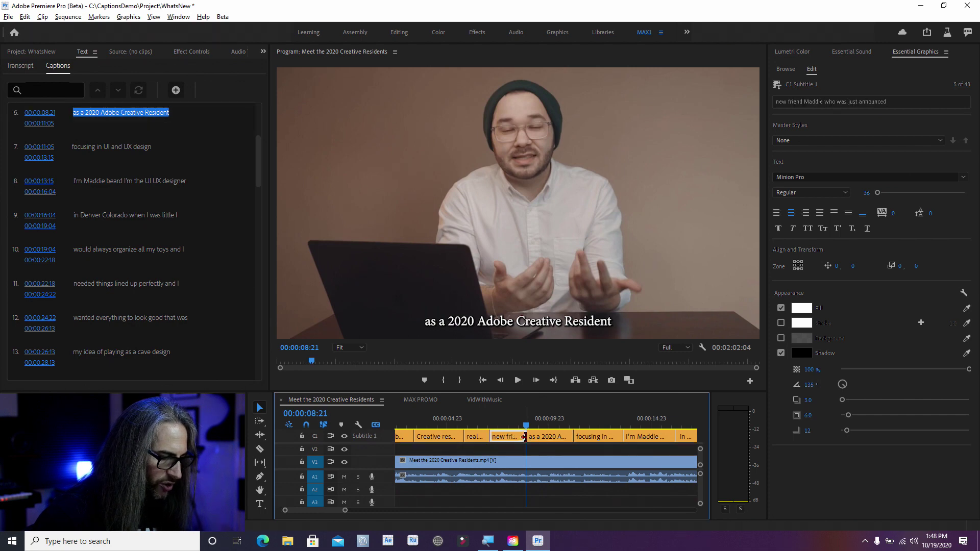
{"action": "left_click_drag", "start_coordinate": [523, 436], "coordinate": [514, 436]}
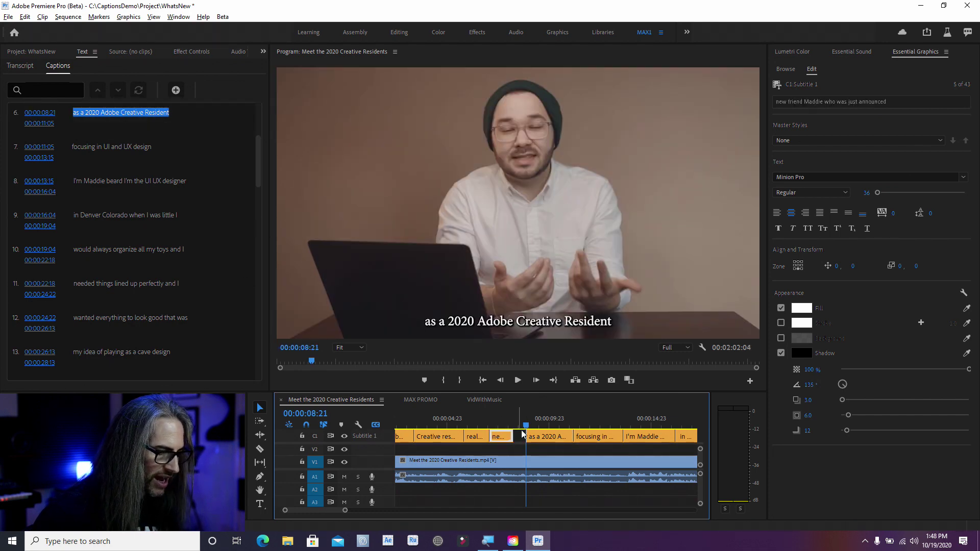
{"action": "left_click_drag", "start_coordinate": [521, 431], "coordinate": [513, 436]}
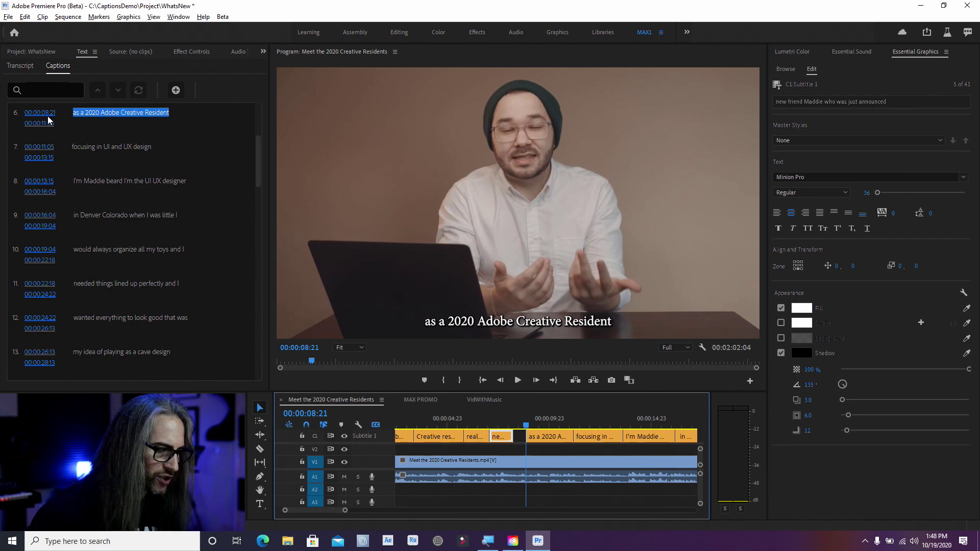
{"action": "key", "text": "e"}
{"action": "key", "text": "backslash"}
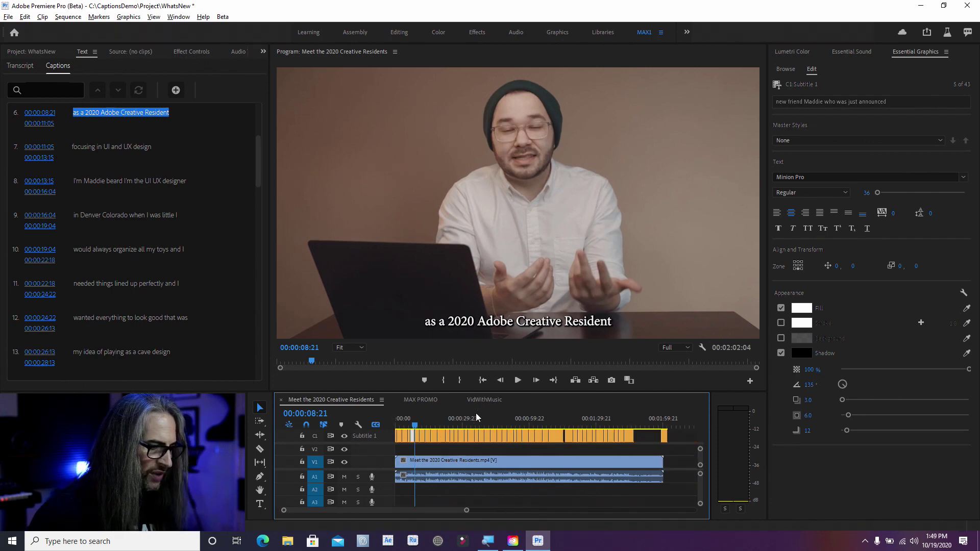
{"action": "left_click", "coordinate": [935, 49]}
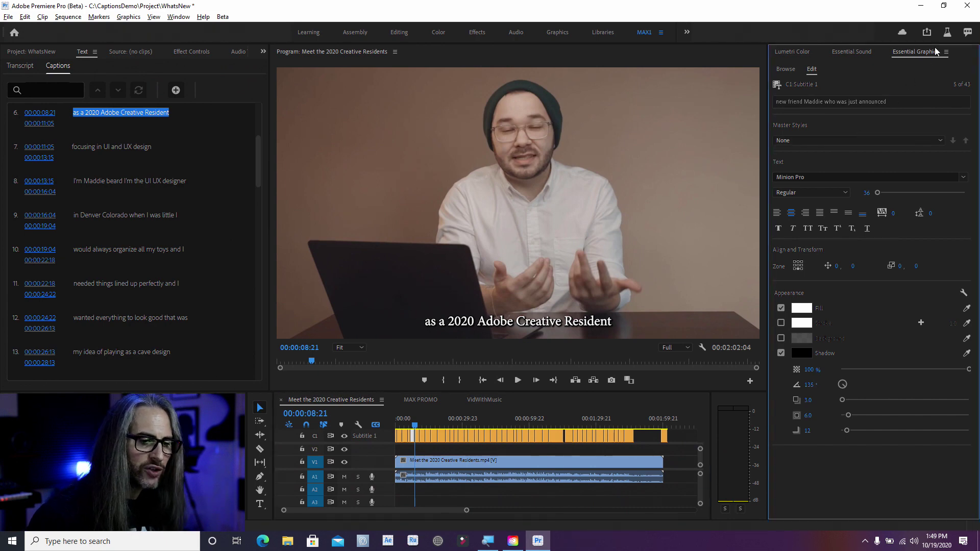
- Try the White with drop shadow and White Default styles, then apply the Yellow Default master style
{"action": "left_click", "coordinate": [888, 141]}
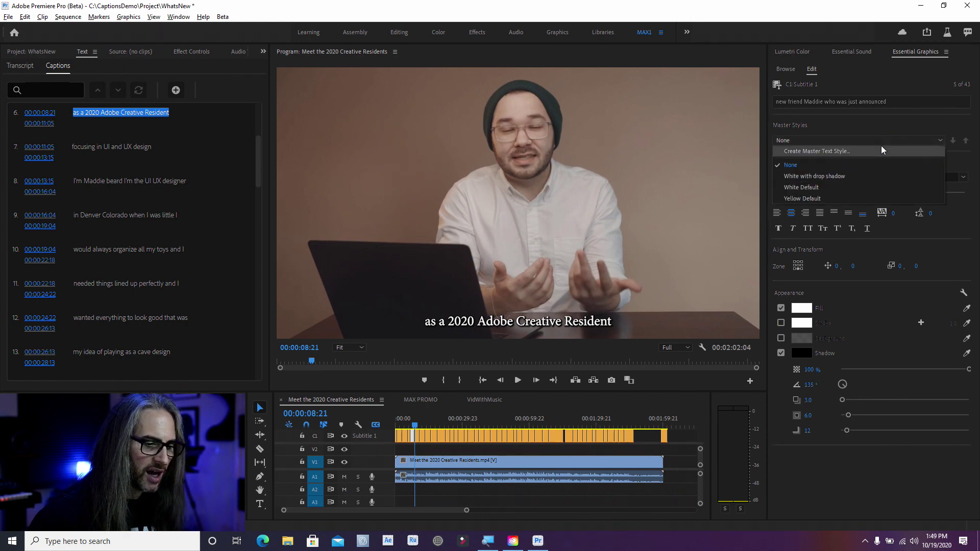
{"action": "left_click", "coordinate": [855, 175]}
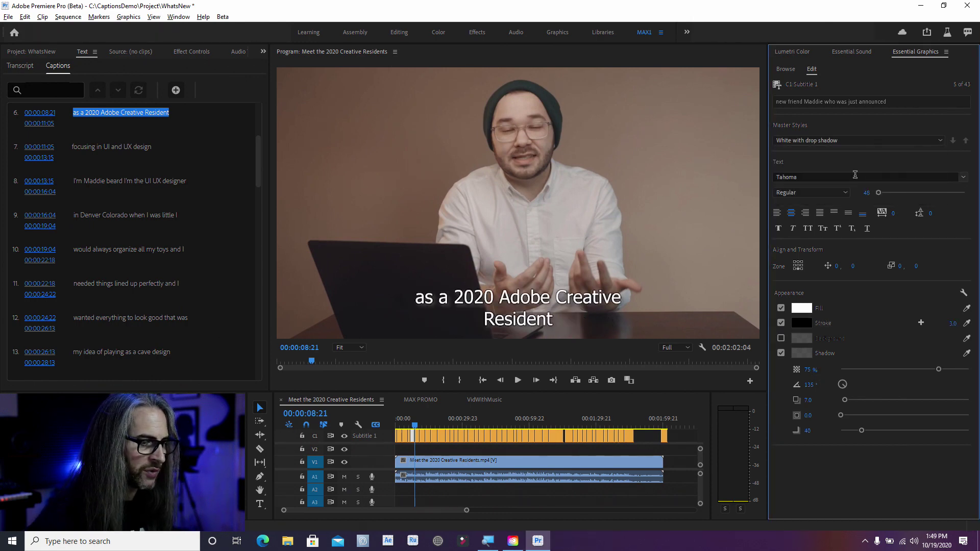
{"action": "left_click", "coordinate": [862, 140]}
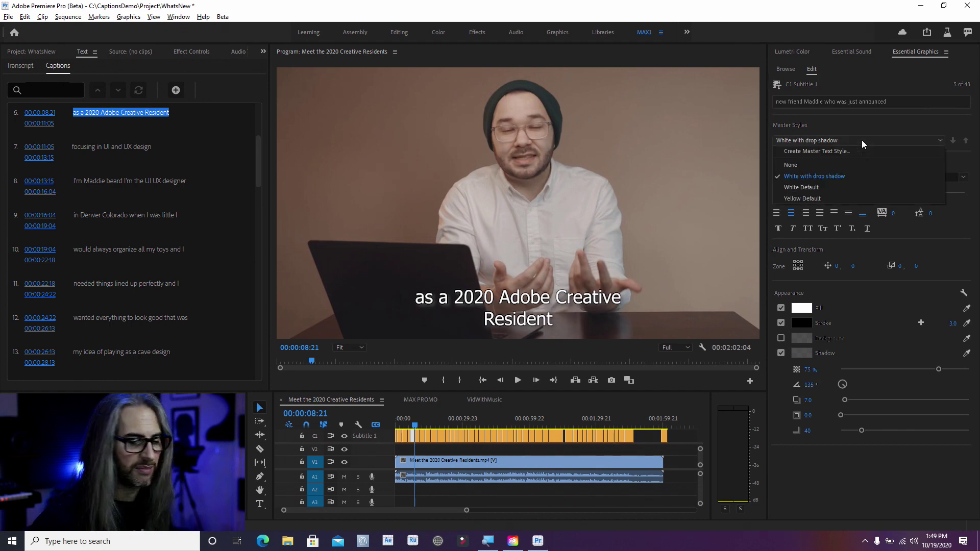
{"action": "left_click", "coordinate": [826, 188]}
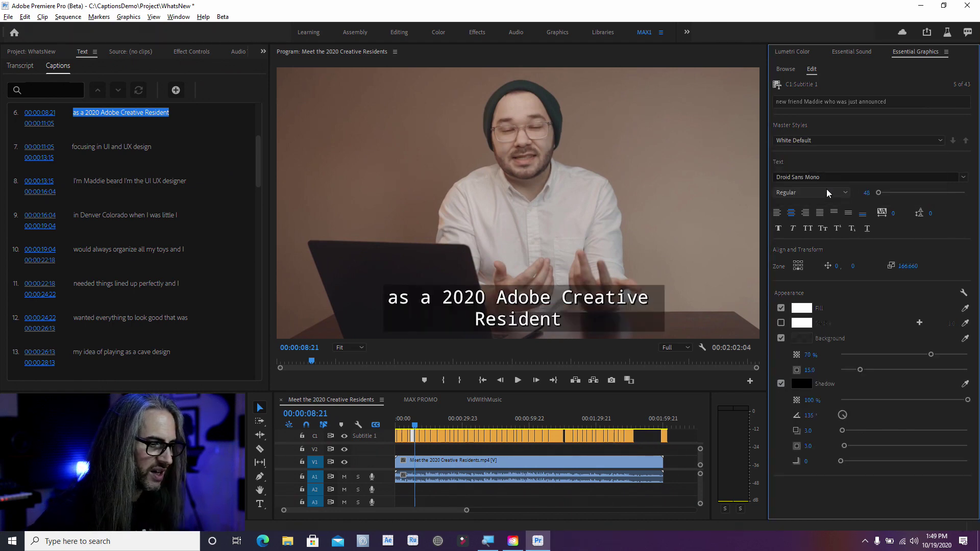
{"action": "left_click", "coordinate": [839, 136]}
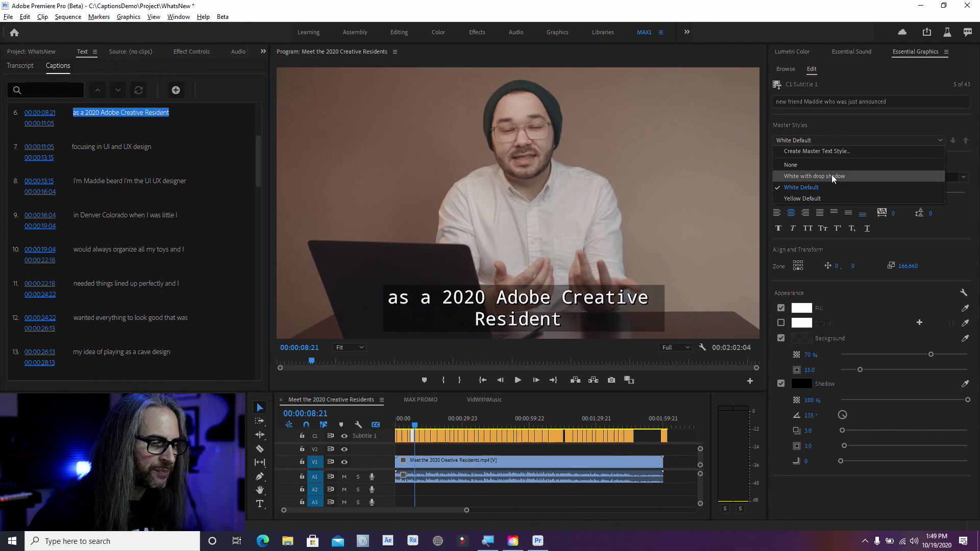
{"action": "left_click", "coordinate": [821, 195]}
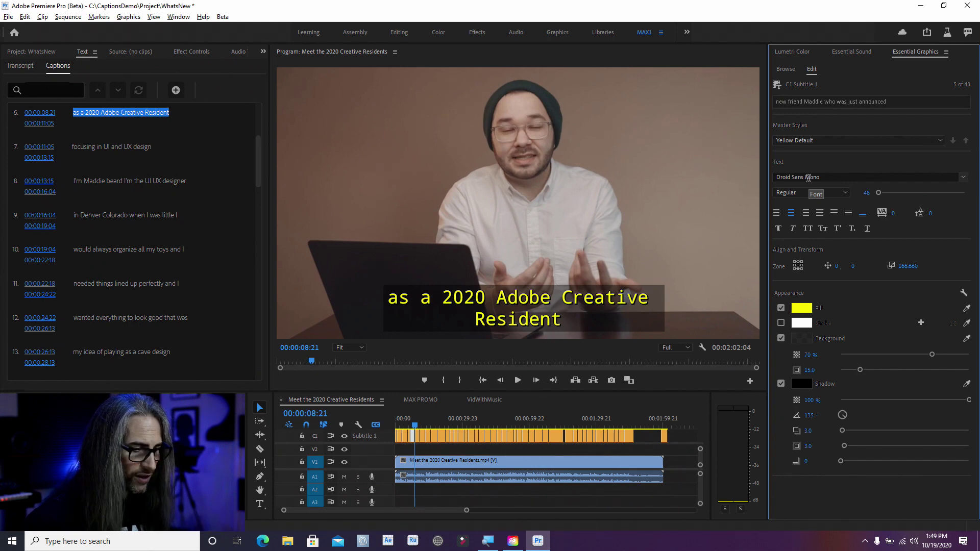
- Set the 'new friend Maddie' caption to Coolvetica from Adobe Fonts, then fit the timeline and play
{"action": "scroll", "coordinate": [809, 180], "scroll_direction": "down", "scroll_amount": 2}
{"action": "scroll", "coordinate": [808, 178], "scroll_direction": "up", "scroll_amount": 5}
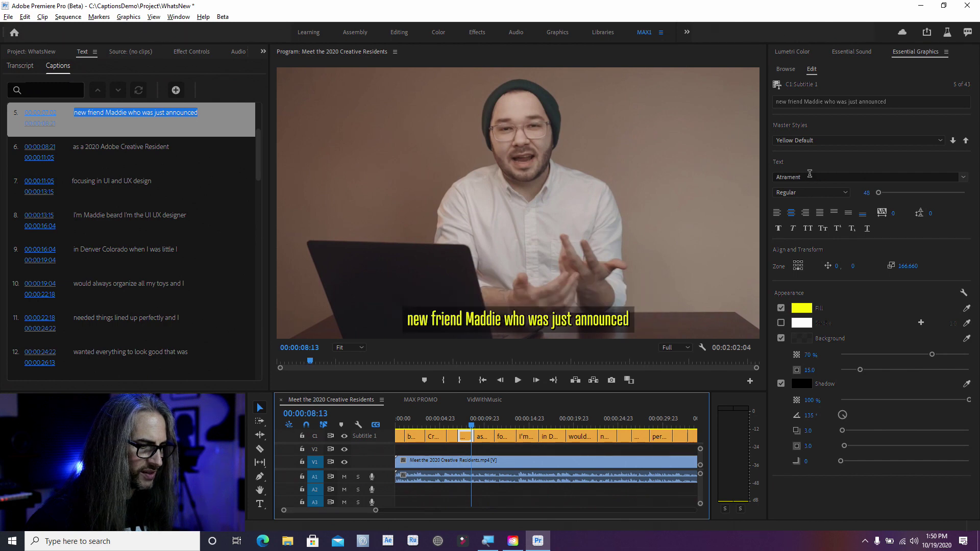
{"action": "scroll", "coordinate": [810, 175], "scroll_direction": "up", "scroll_amount": 4}
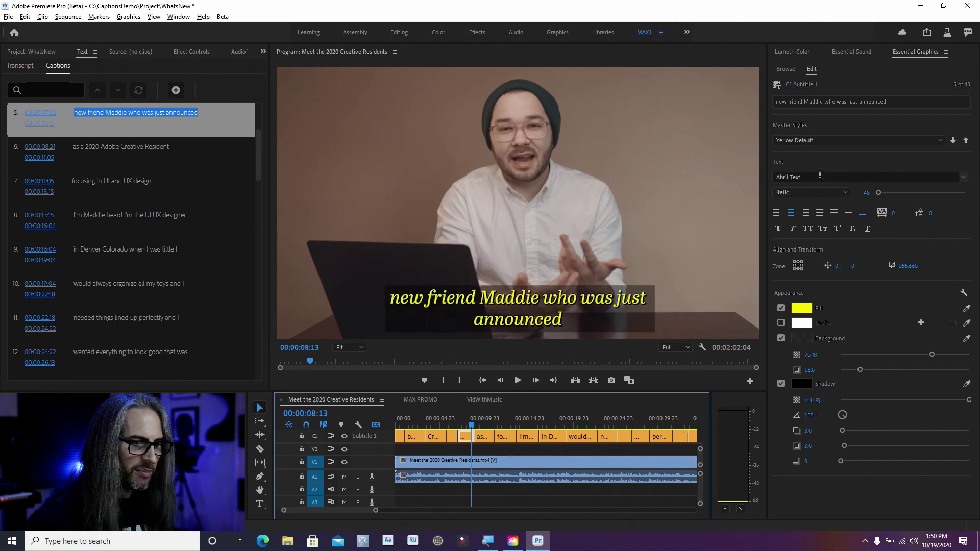
{"action": "left_click", "coordinate": [819, 176]}
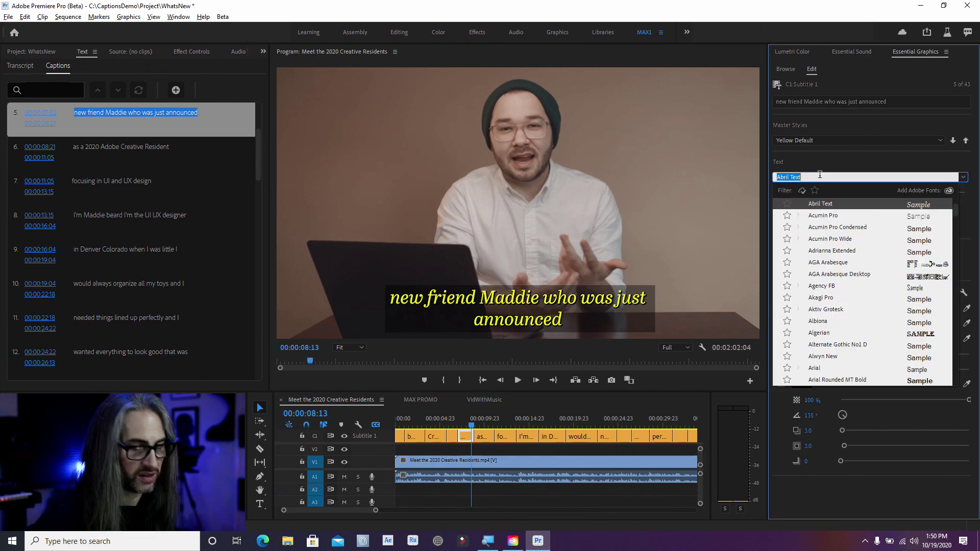
{"action": "left_click", "coordinate": [802, 192]}
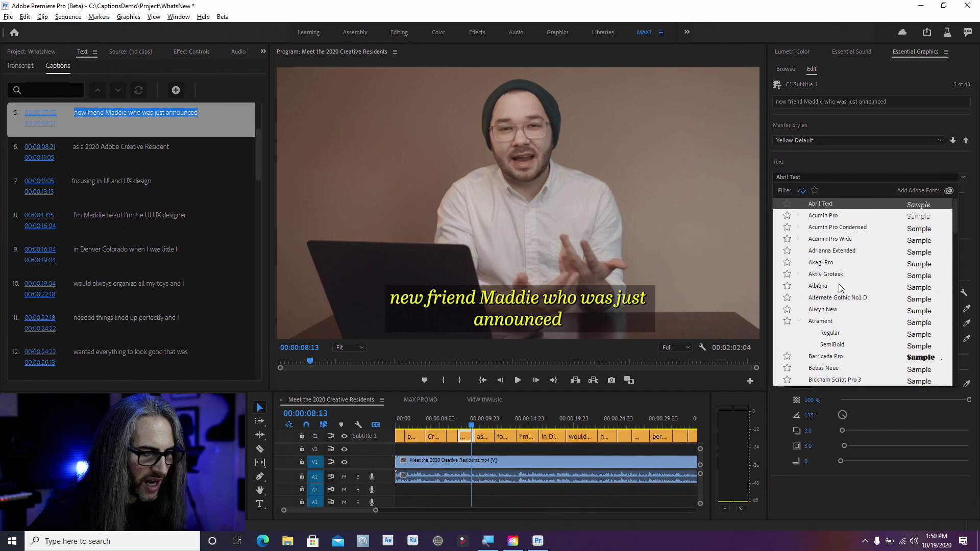
{"action": "scroll", "coordinate": [839, 289], "scroll_direction": "down", "scroll_amount": 10}
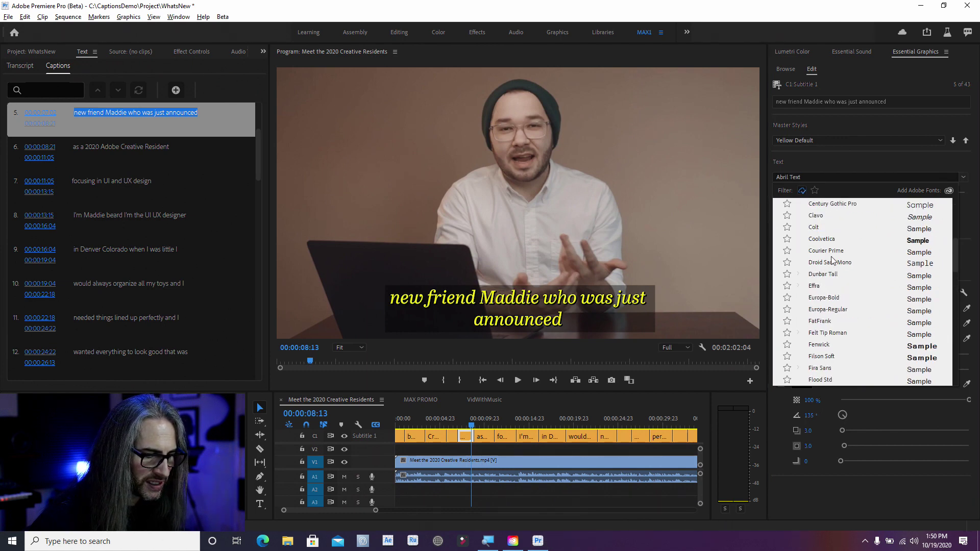
{"action": "left_click", "coordinate": [821, 240]}
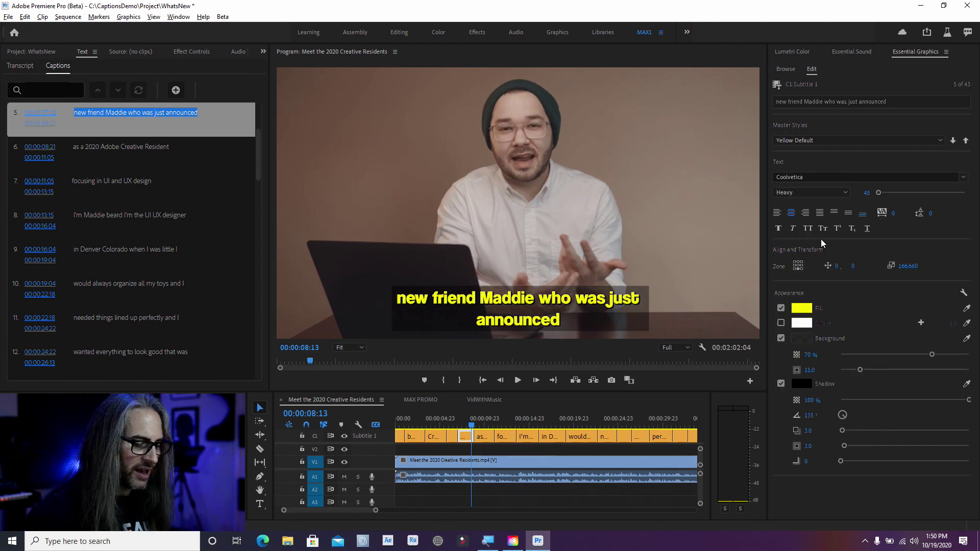
{"action": "key", "text": "backslash"}
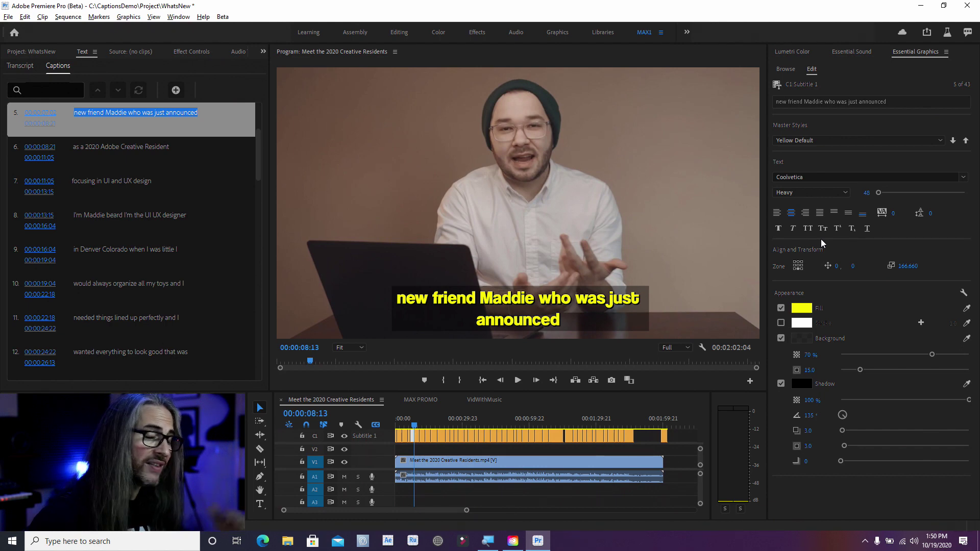
{"action": "key", "text": "space"}
{"action": "key", "text": "space"}
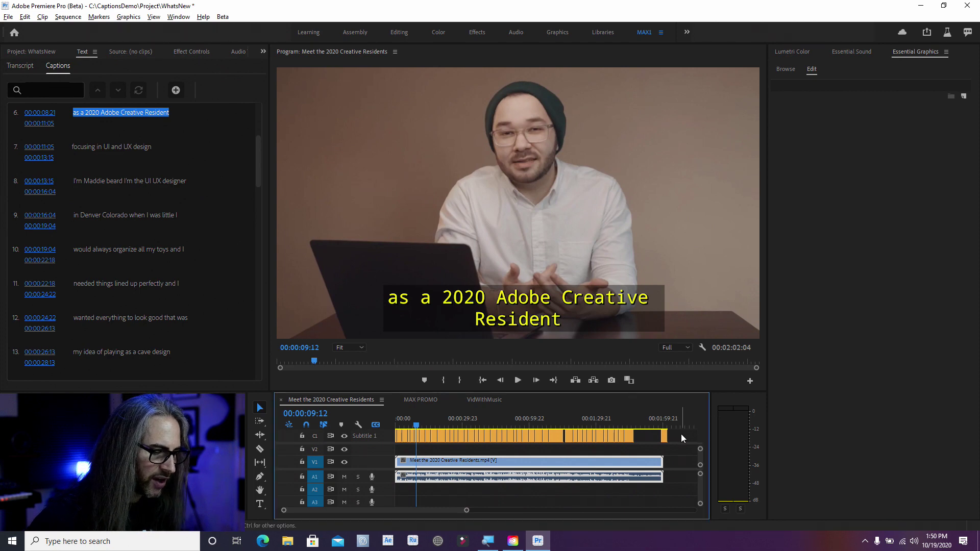
- Select every caption clip on Subtitle 1 and set them all to Coolvetica Heavy
{"action": "left_click_drag", "start_coordinate": [681, 434], "coordinate": [389, 445]}
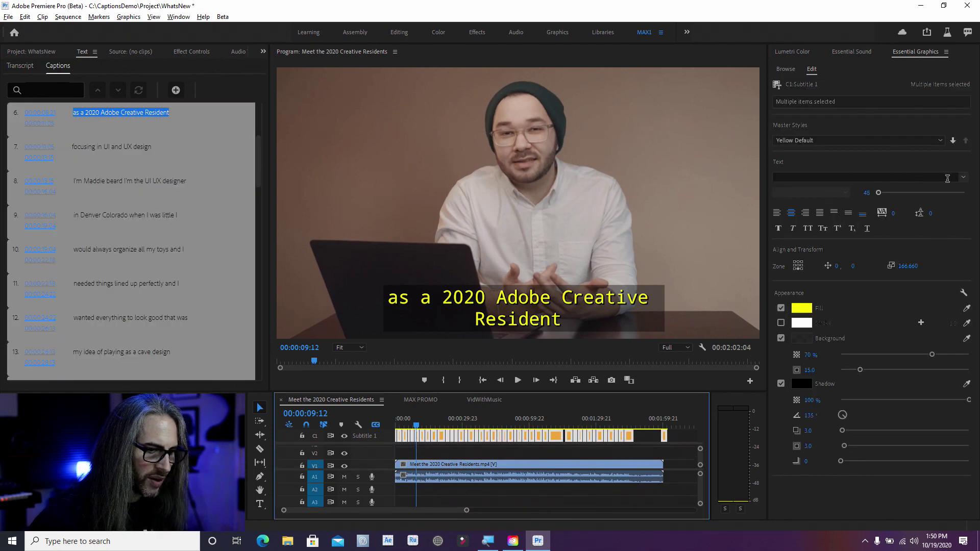
{"action": "left_click", "coordinate": [962, 177]}
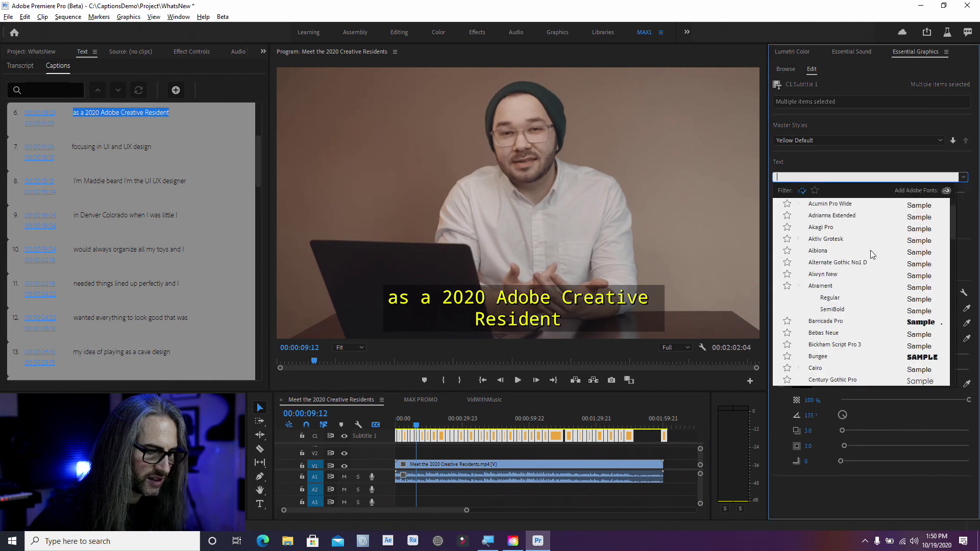
{"action": "scroll", "coordinate": [870, 250], "scroll_direction": "down", "scroll_amount": 3}
{"action": "scroll", "coordinate": [870, 250], "scroll_direction": "up", "scroll_amount": 2}
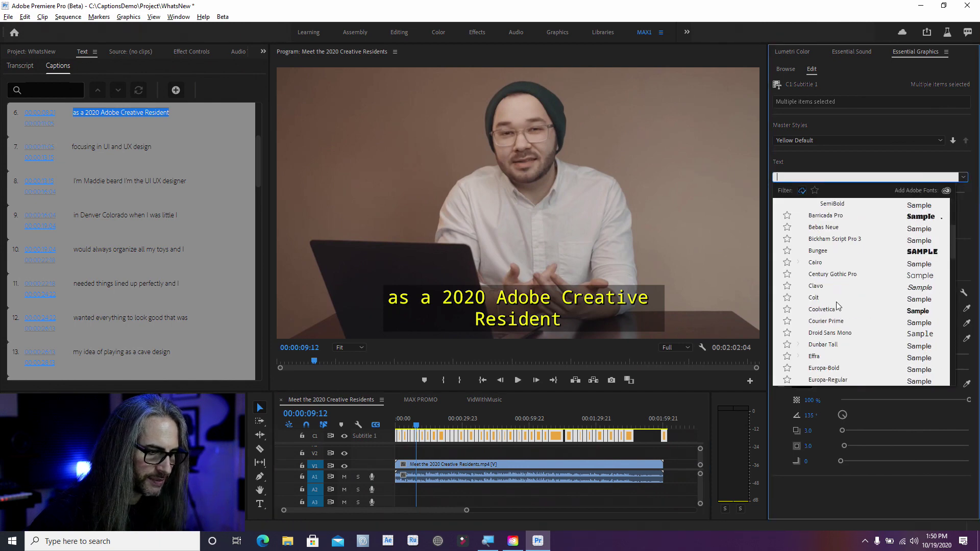
{"action": "key", "text": "Escape"}
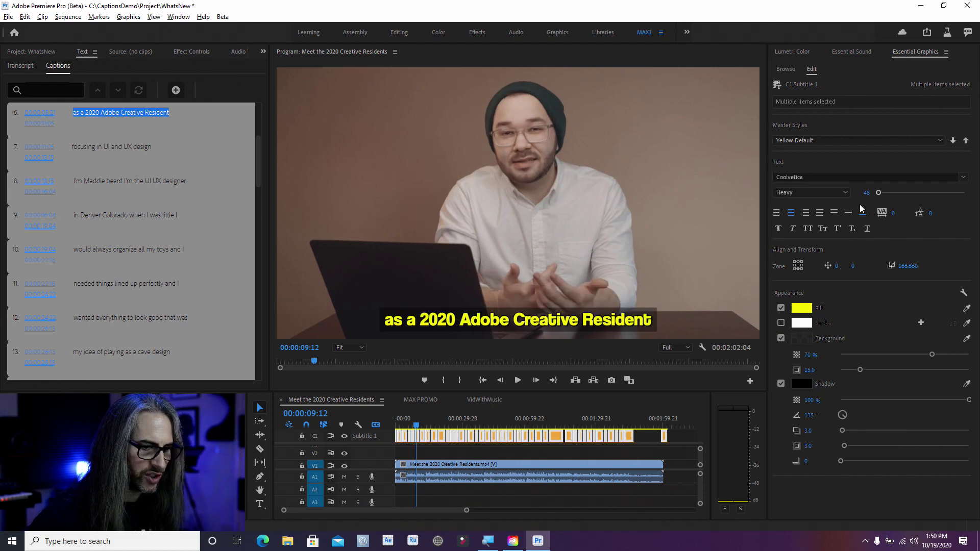
- Left-align the captions, snap them to the top zone of the frame, then centre their text
{"action": "left_click", "coordinate": [794, 267]}
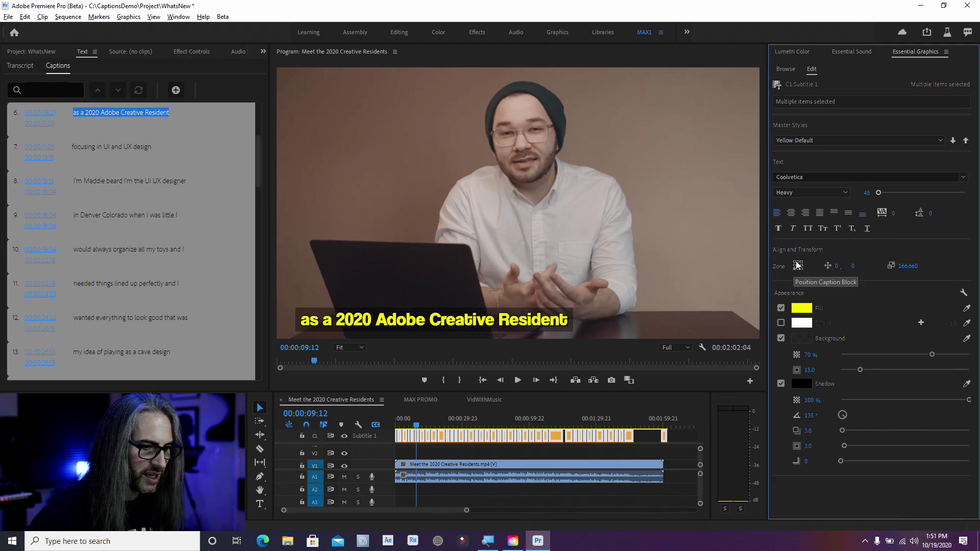
{"action": "left_click", "coordinate": [798, 263]}
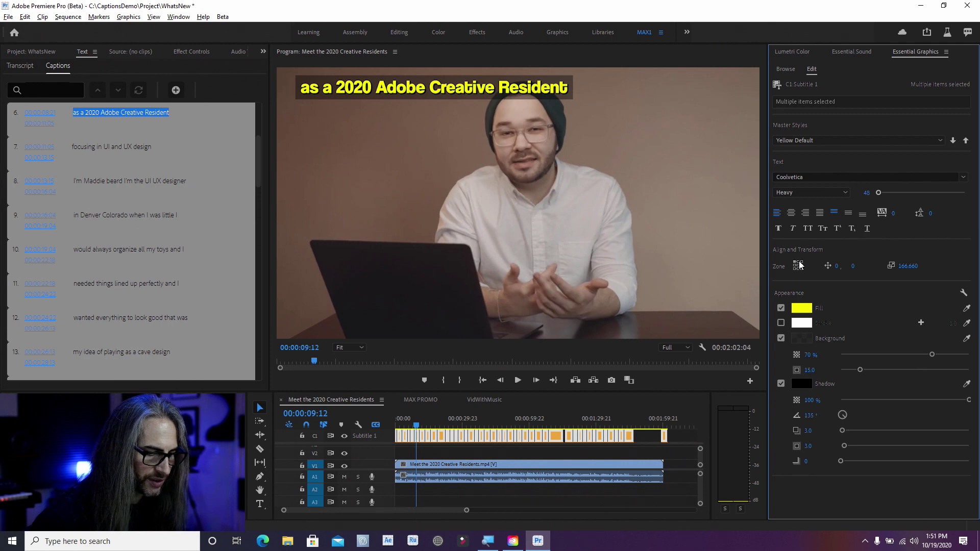
{"action": "left_click", "coordinate": [799, 264]}
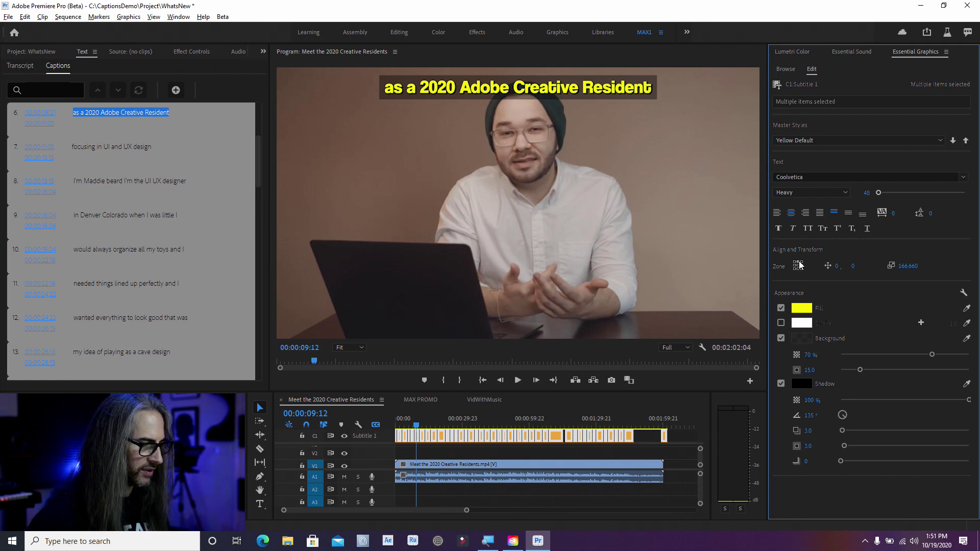
- Play back the restyled captions and stop at 00:00:15:00 on caption 8
{"action": "left_click", "coordinate": [639, 438]}
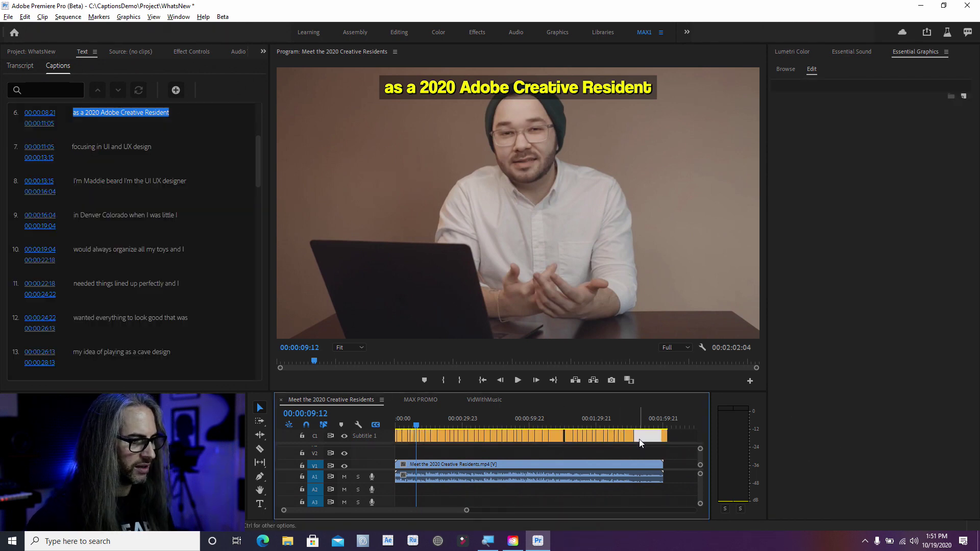
{"action": "key", "text": "space"}
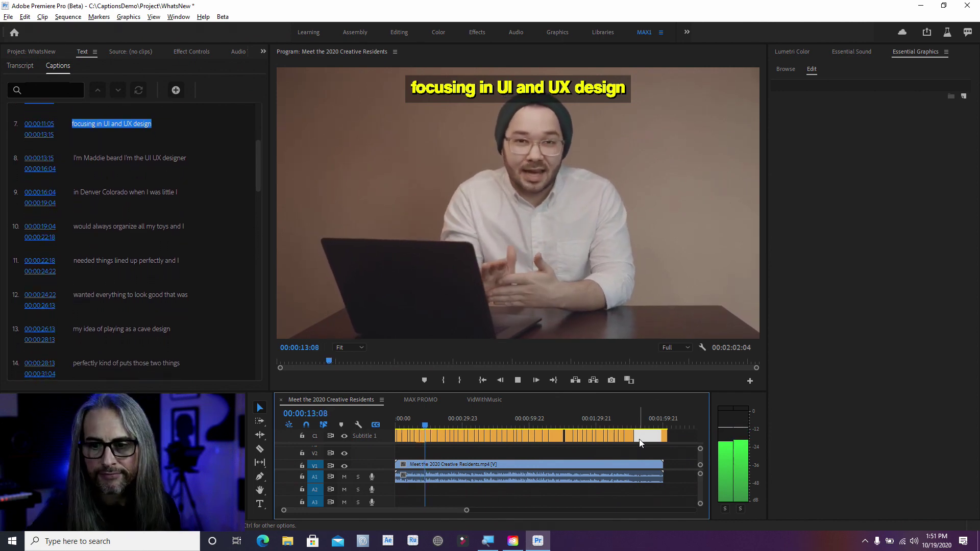
{"action": "key", "text": "space"}
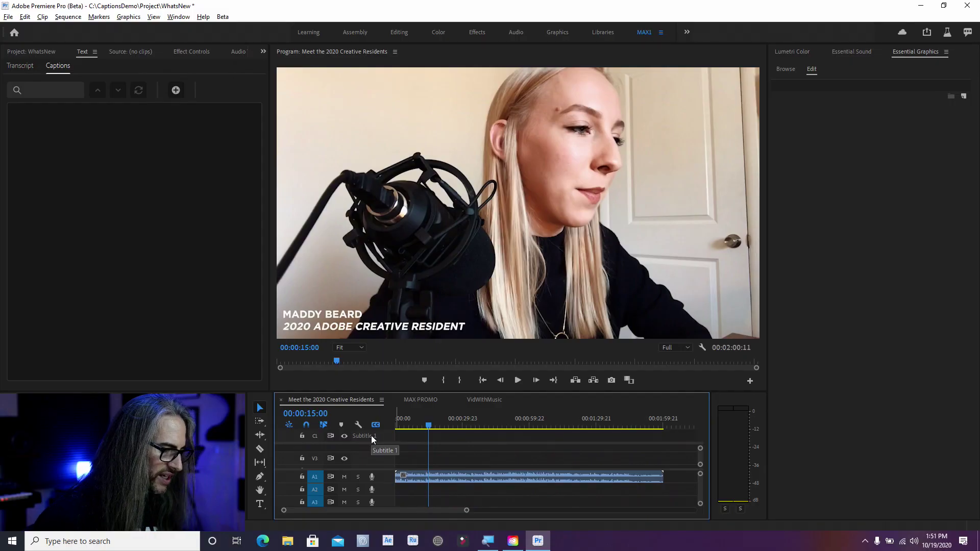
- Delete the Subtitle 1 caption track, leaving the Captions panel empty
{"action": "right_click", "coordinate": [375, 436]}
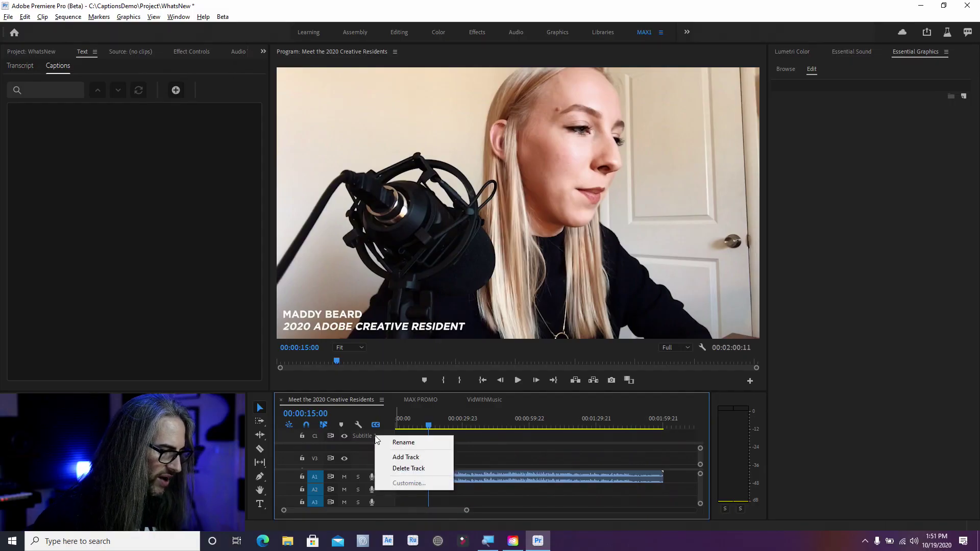
{"action": "left_click", "coordinate": [388, 469]}
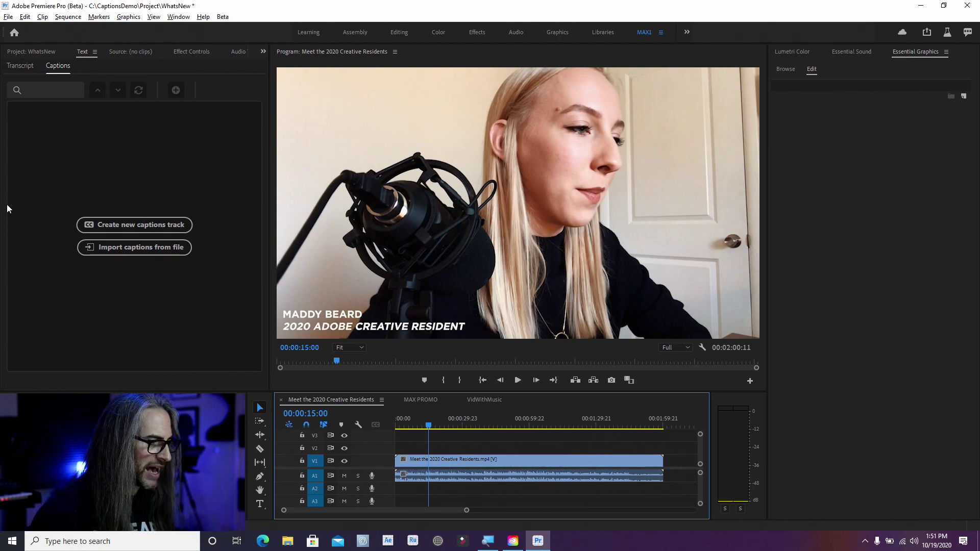
{"action": "left_click", "coordinate": [39, 236]}
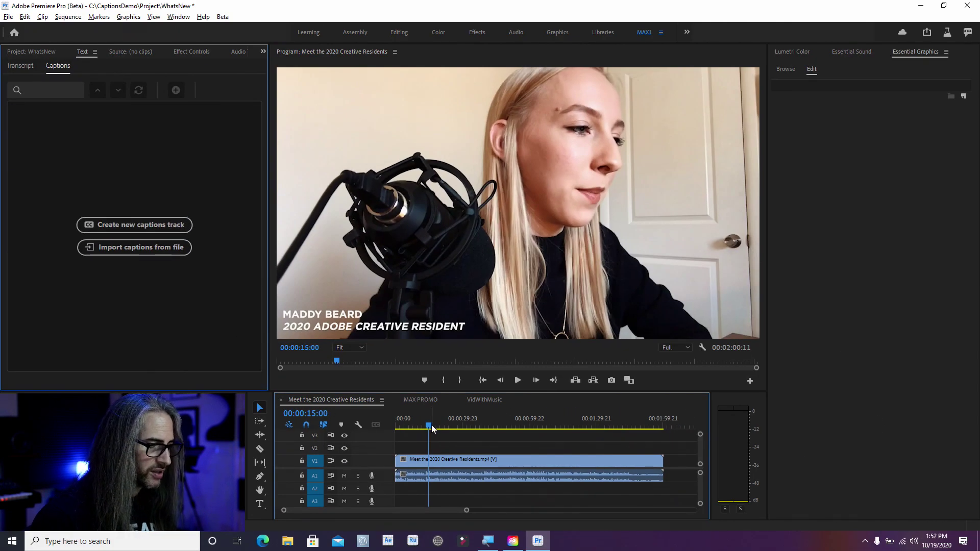
- Create a new caption track with a first caption at the sequence start
{"action": "left_click_drag", "start_coordinate": [431, 427], "coordinate": [396, 427]}
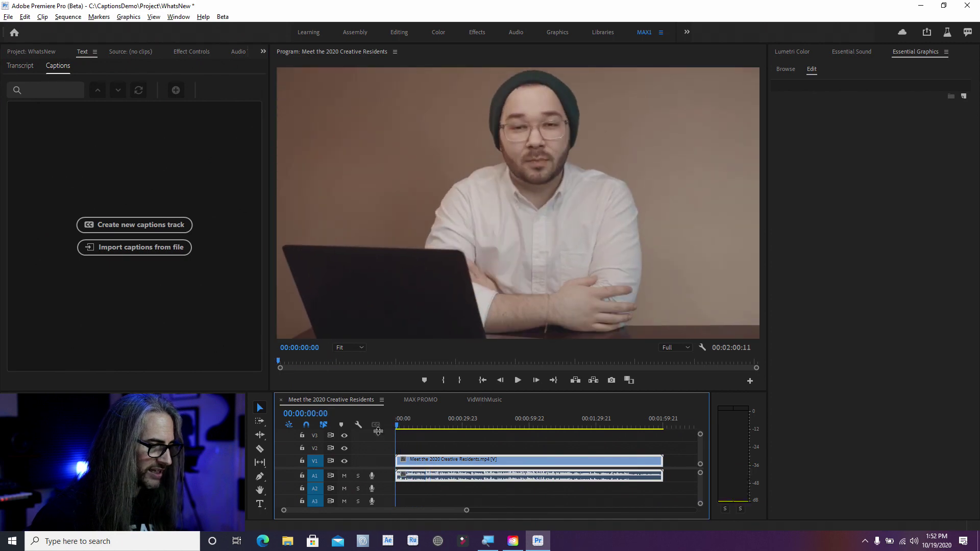
{"action": "left_click", "coordinate": [117, 225]}
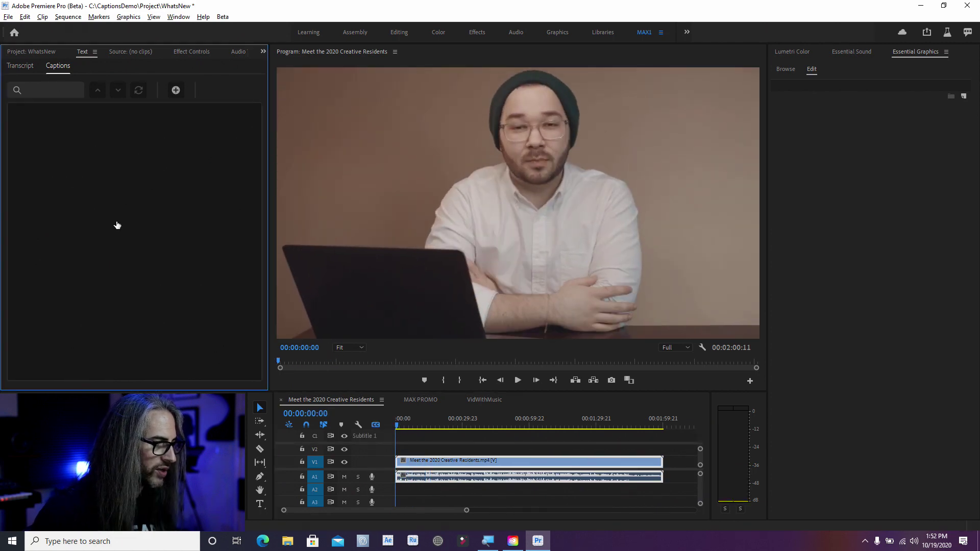
{"action": "left_click", "coordinate": [176, 91]}
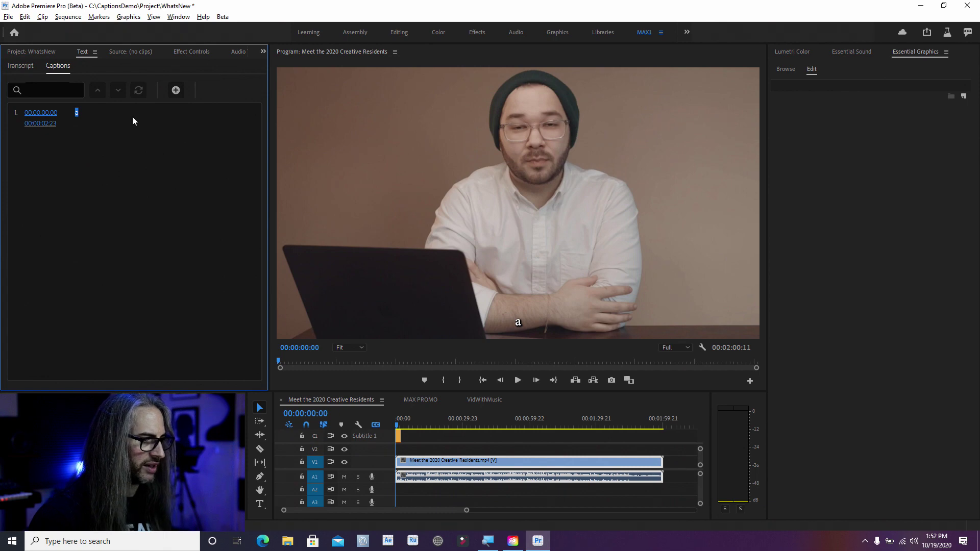
{"action": "key", "text": "="}
{"action": "key", "text": "="}
{"action": "key", "text": "="}
{"action": "key", "text": "="}
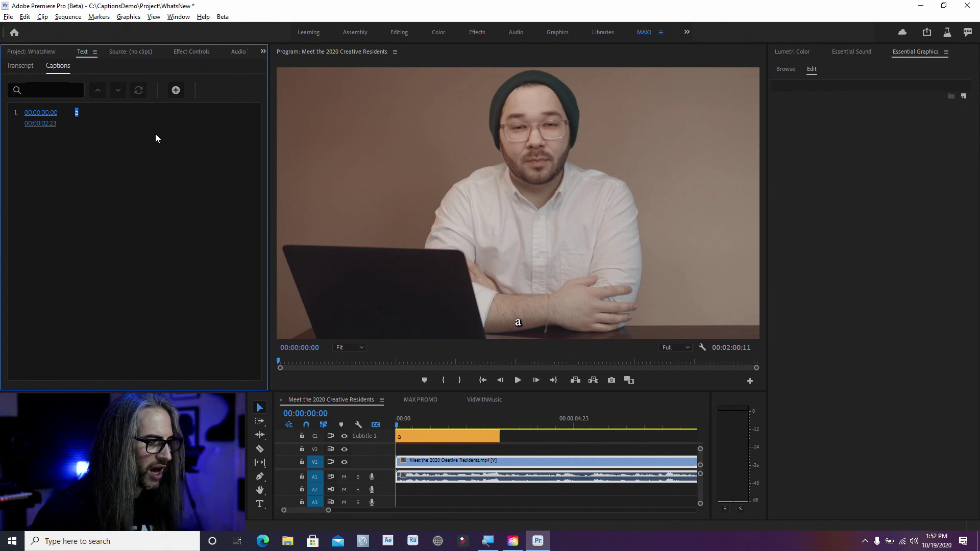
- Change caption 1's text to 'Hey guys this is' followed by the speaker's name
{"action": "left_click", "coordinate": [419, 440]}
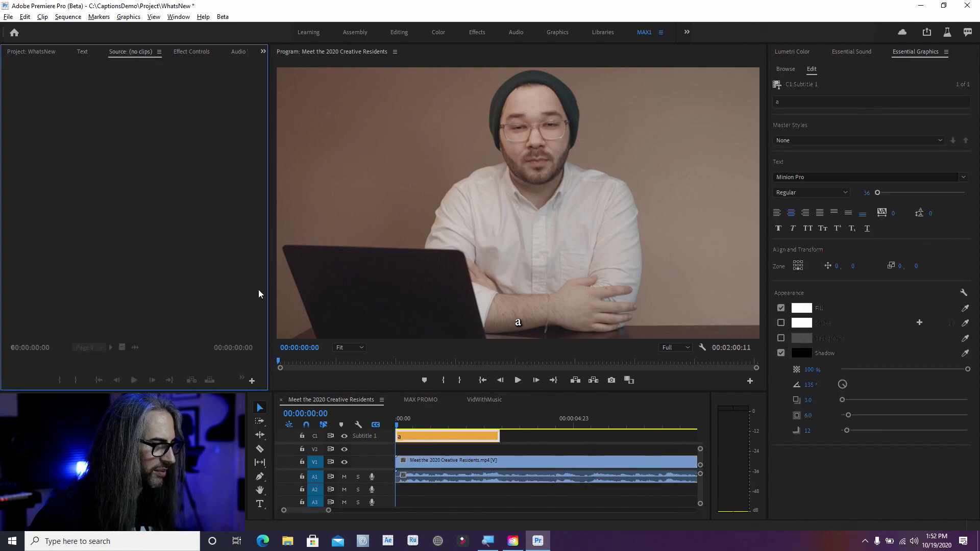
{"action": "left_click", "coordinate": [83, 52]}
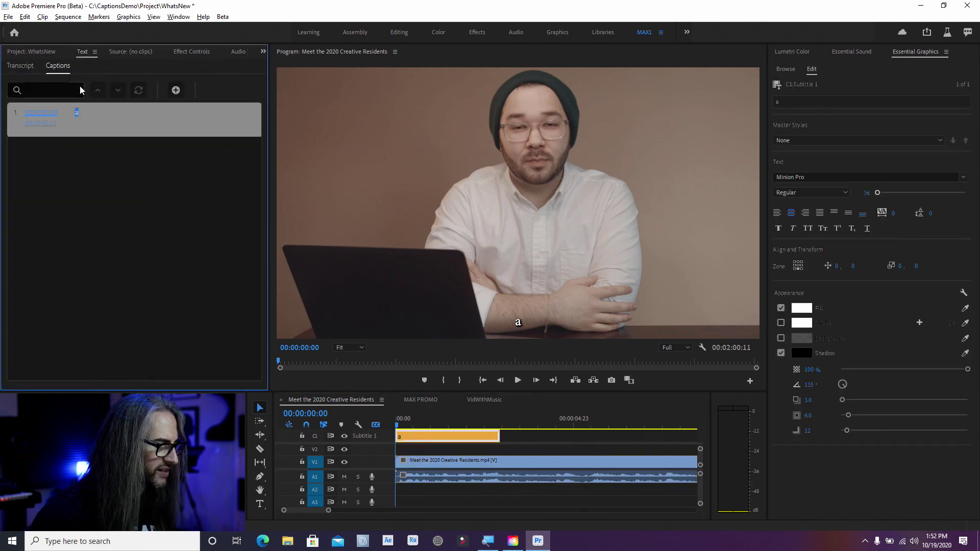
{"action": "double_click", "coordinate": [77, 115]}
{"action": "type", "text": "Hey guys"}
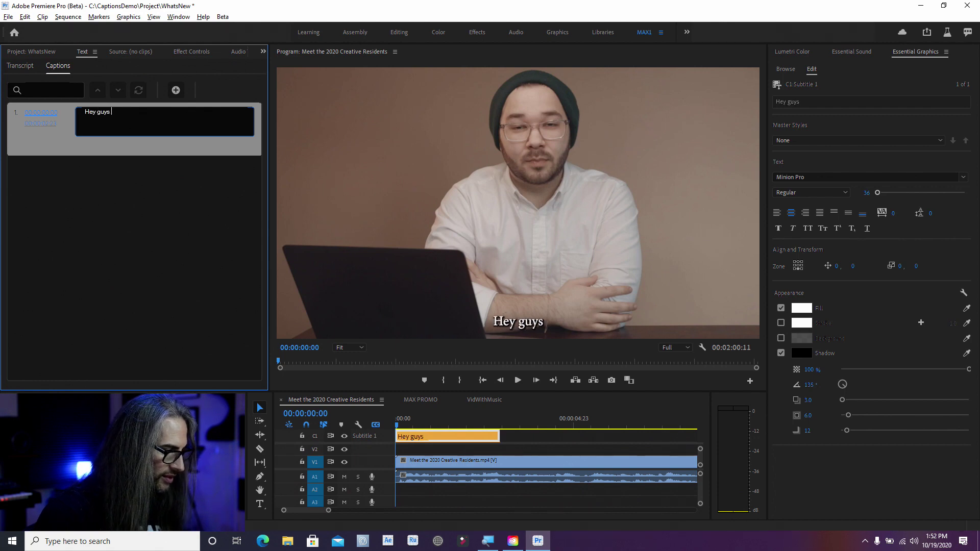
{"action": "type", "text": " this is Tyler Babi"}
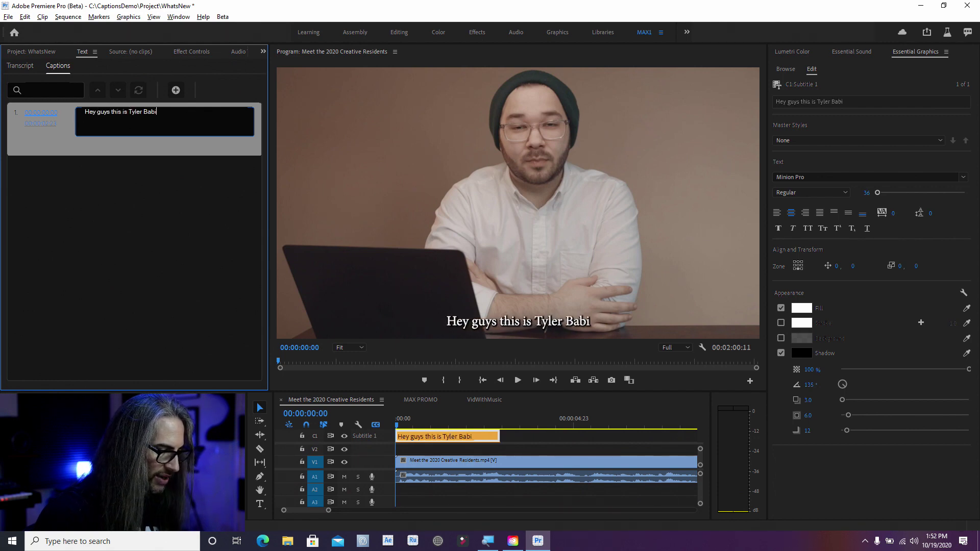
{"action": "type", "text": "n"}
{"action": "left_click", "coordinate": [54, 197]}
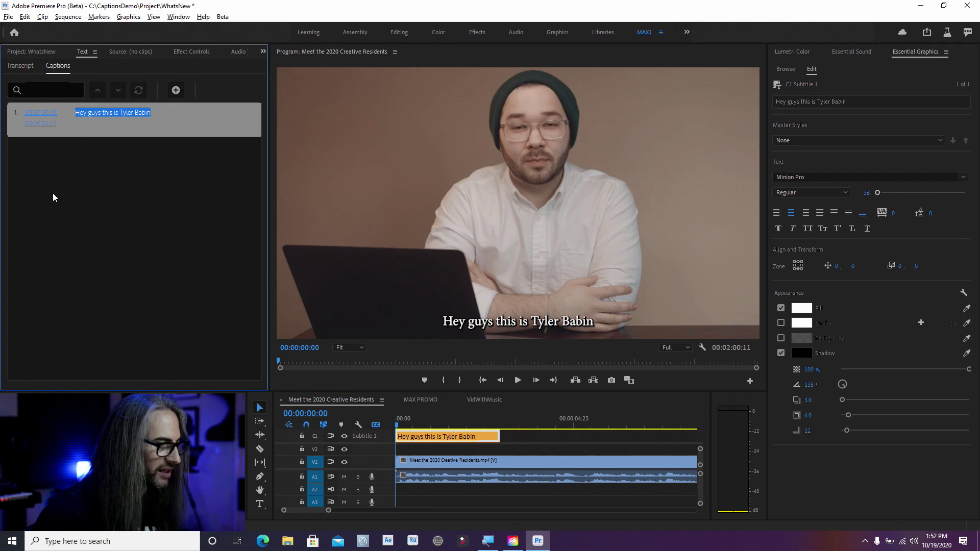
{"action": "left_click", "coordinate": [500, 425]}
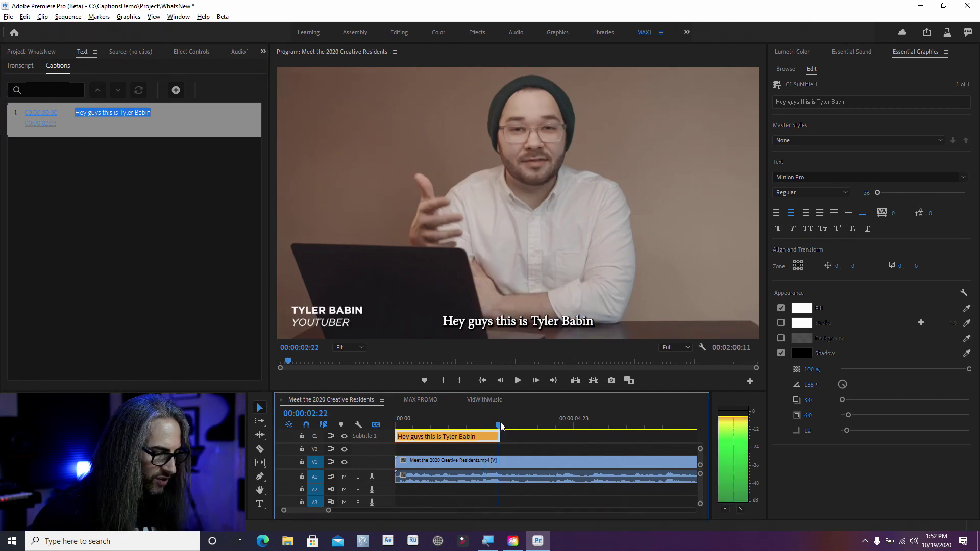
- Add a second caption segment running 00:00:03:00 to 00:00:05:23
{"action": "left_click", "coordinate": [176, 91]}
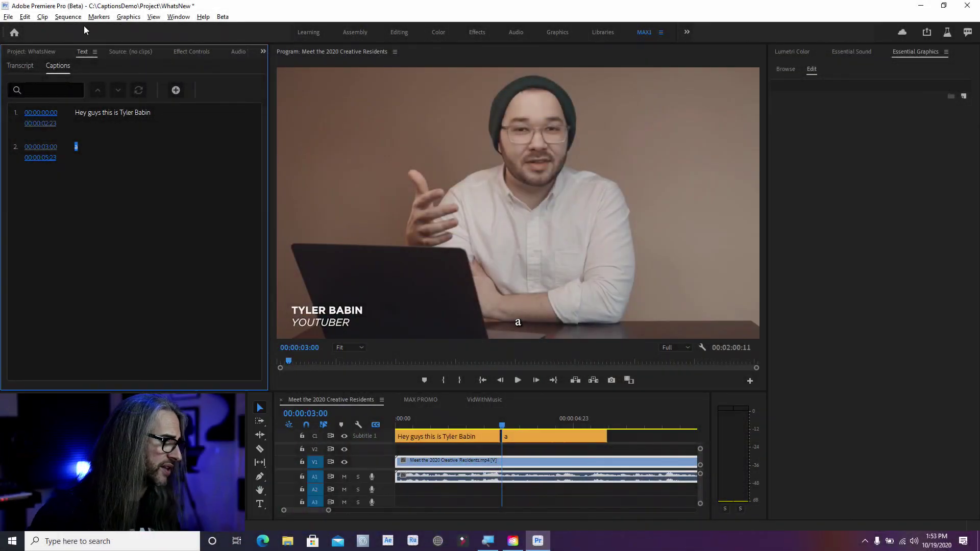
- Open the MAX PROMO sequence and play its first seconds from the start
{"action": "left_click", "coordinate": [411, 401]}
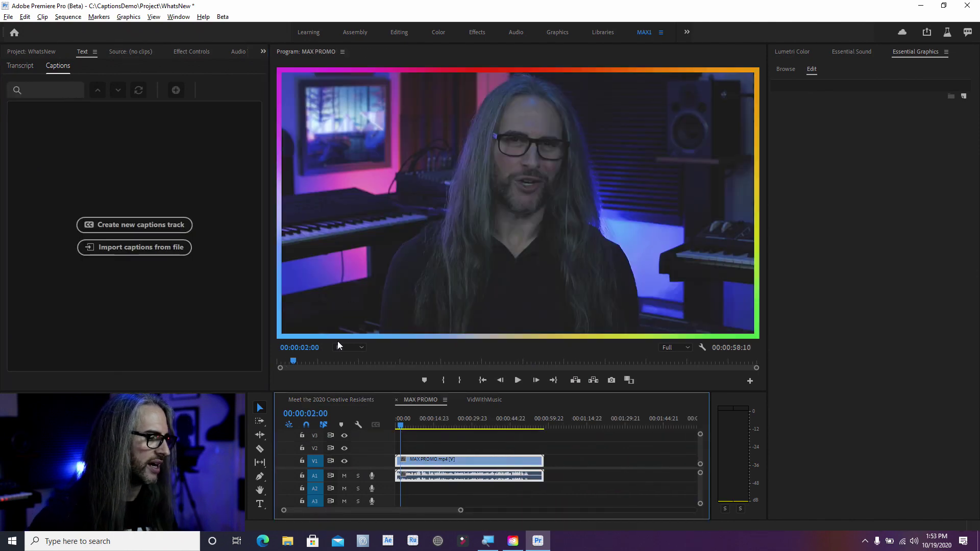
{"action": "left_click_drag", "start_coordinate": [401, 430], "coordinate": [383, 422]}
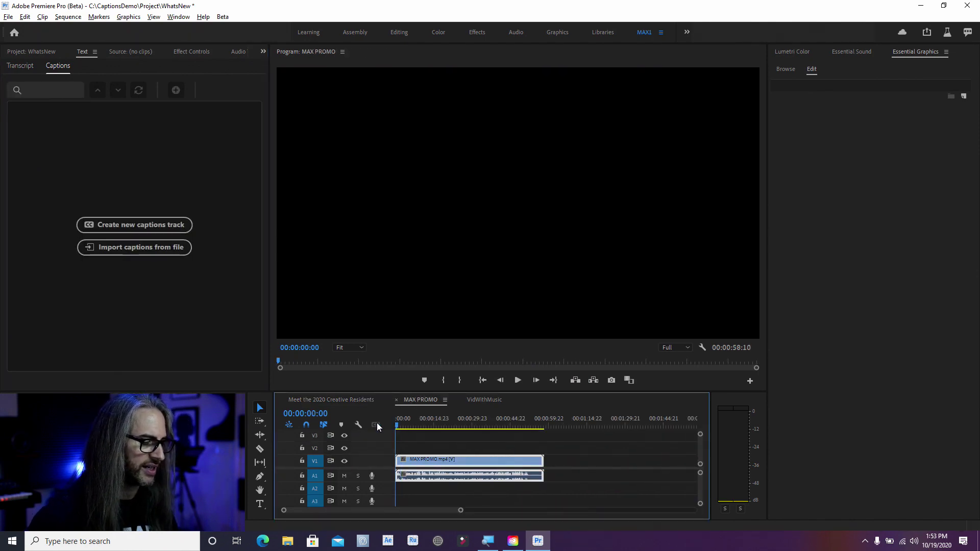
{"action": "key", "text": "space"}
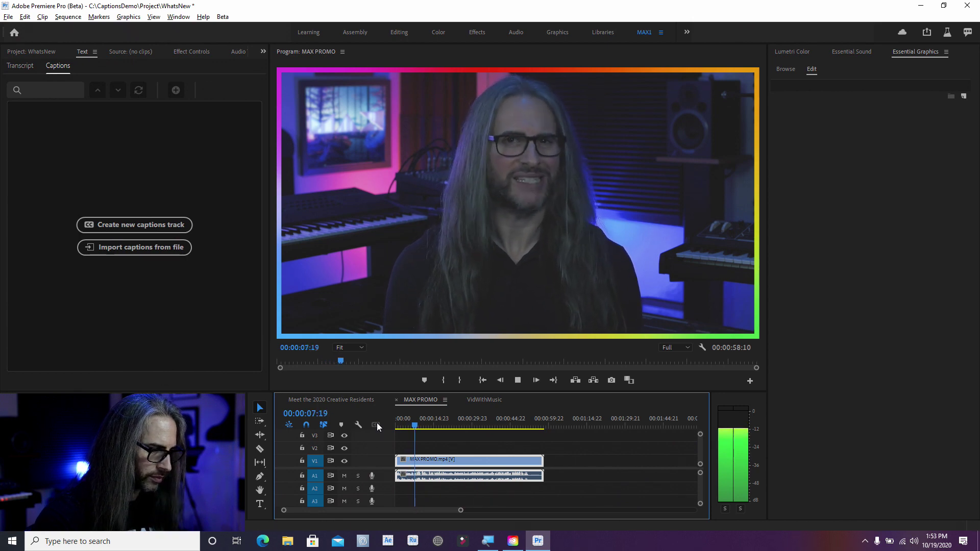
{"action": "key", "text": "space"}
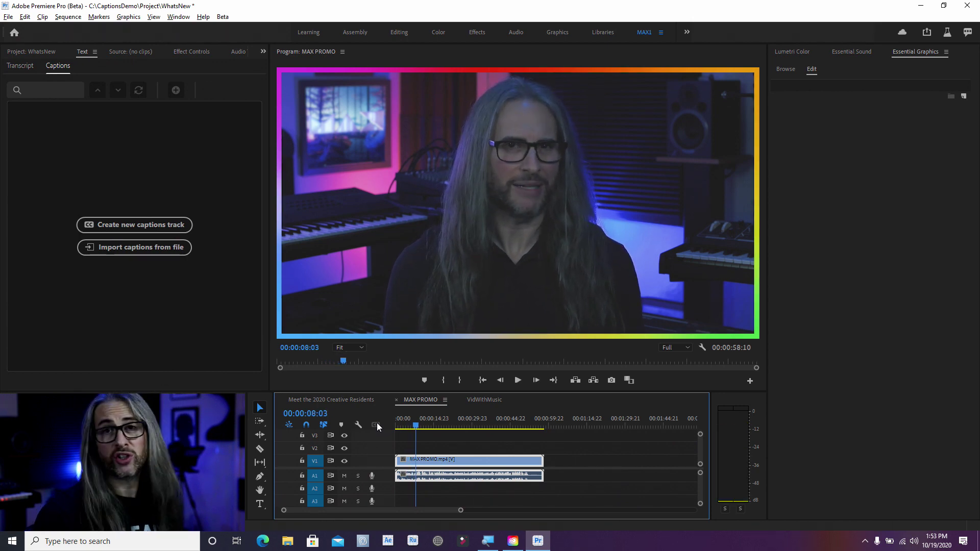
- Set up a MAX PROMO transcription of track A1 audio in English, 1 Speaker
{"action": "left_click", "coordinate": [20, 68]}
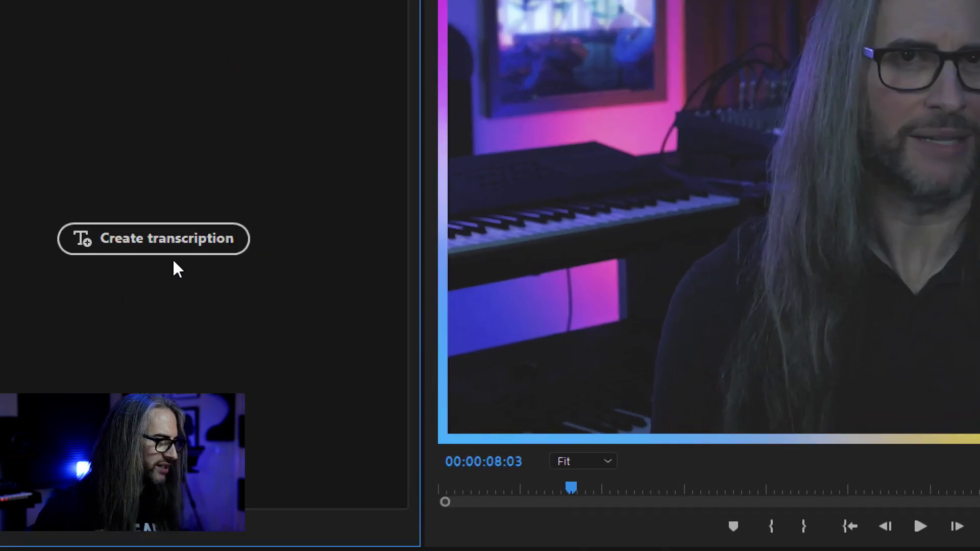
{"action": "left_click", "coordinate": [160, 236]}
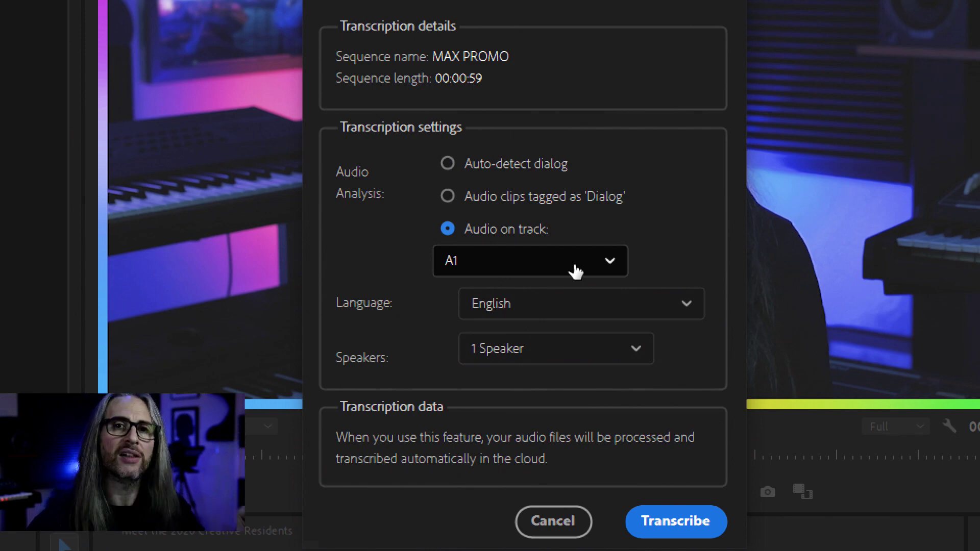
{"action": "left_click", "coordinate": [668, 323]}
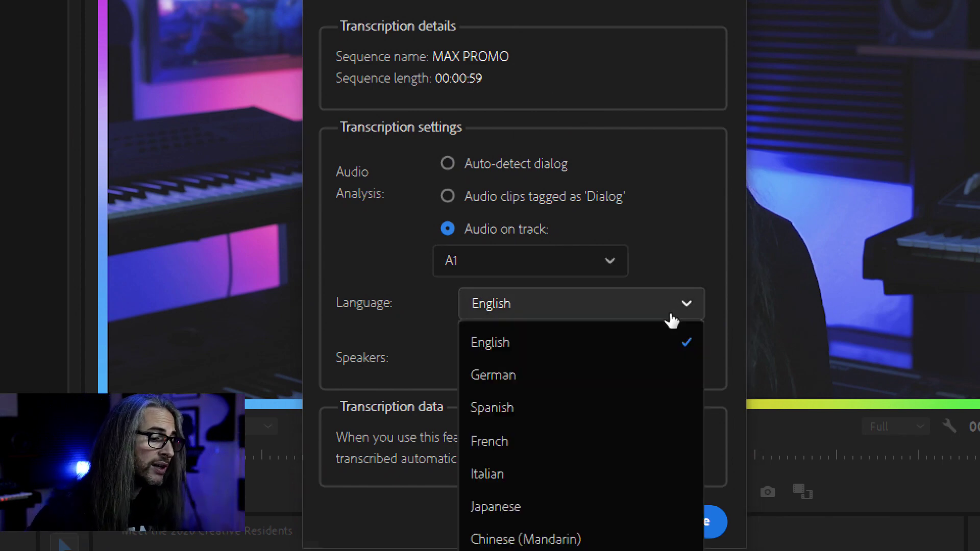
{"action": "left_click", "coordinate": [560, 351]}
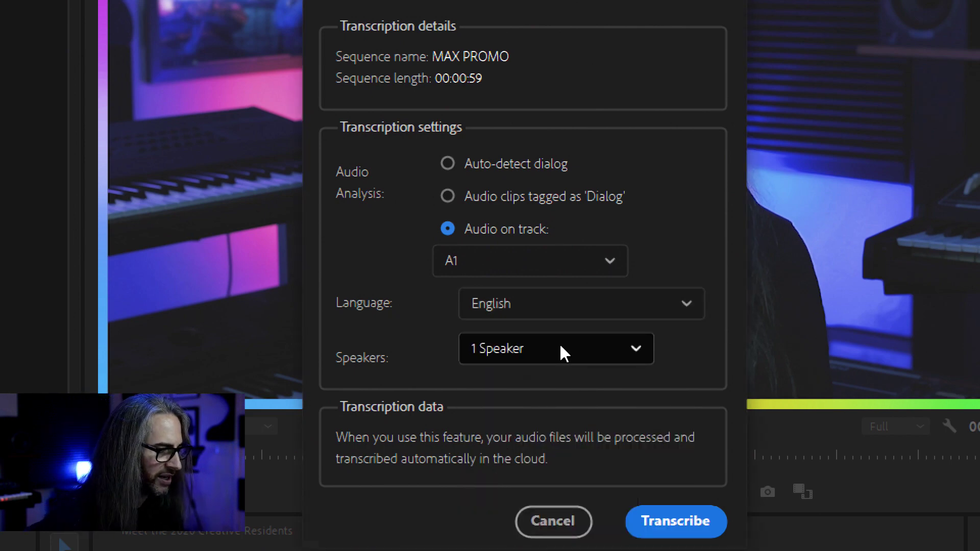
{"action": "left_click", "coordinate": [561, 351]}
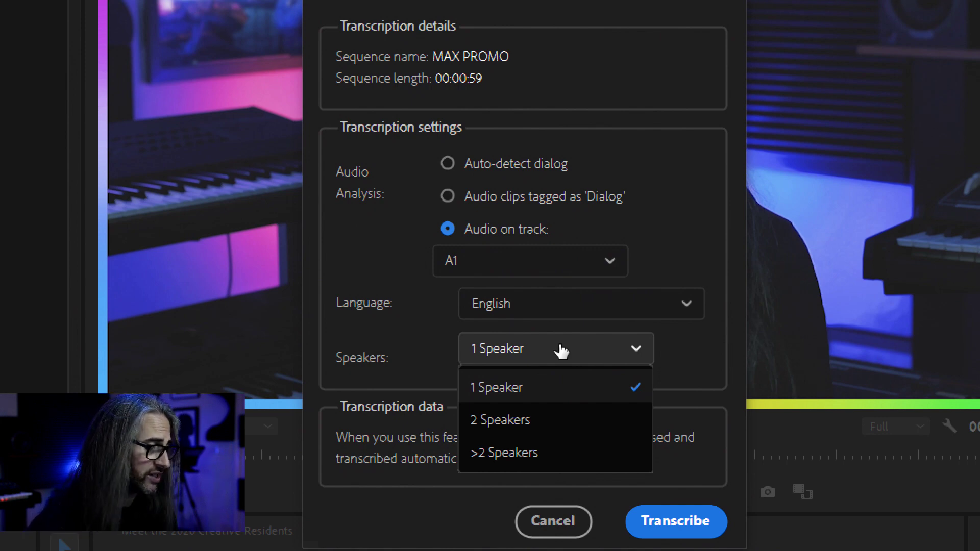
{"action": "left_click", "coordinate": [560, 347]}
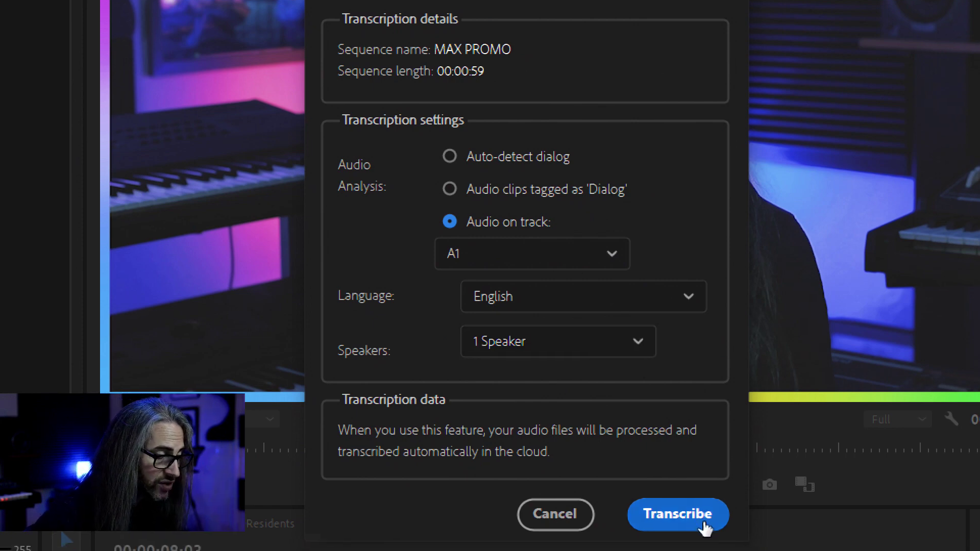
- Transcribe MAX PROMO into timecoded Unknown Speaker segments and return the playhead to the start
{"action": "left_click", "coordinate": [704, 523]}
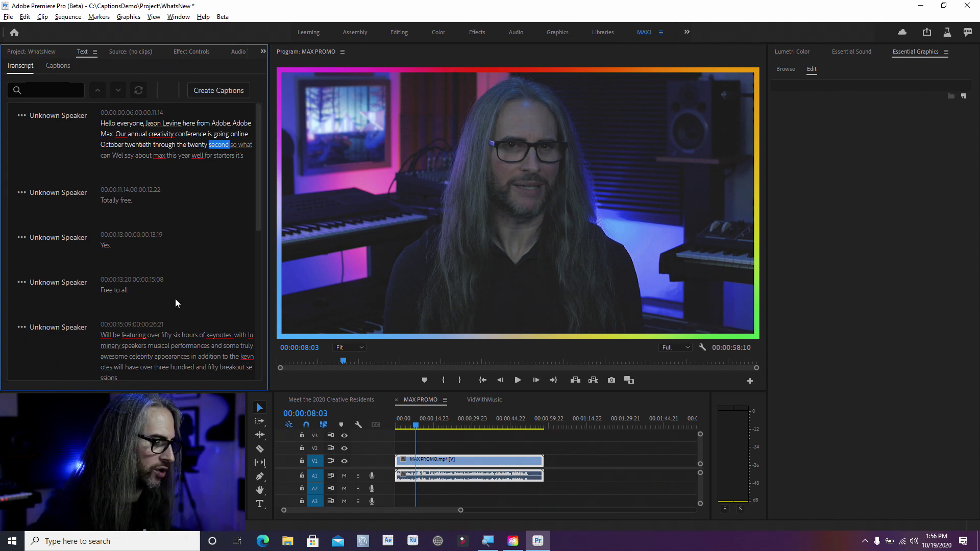
{"action": "left_click_drag", "start_coordinate": [415, 420], "coordinate": [375, 419]}
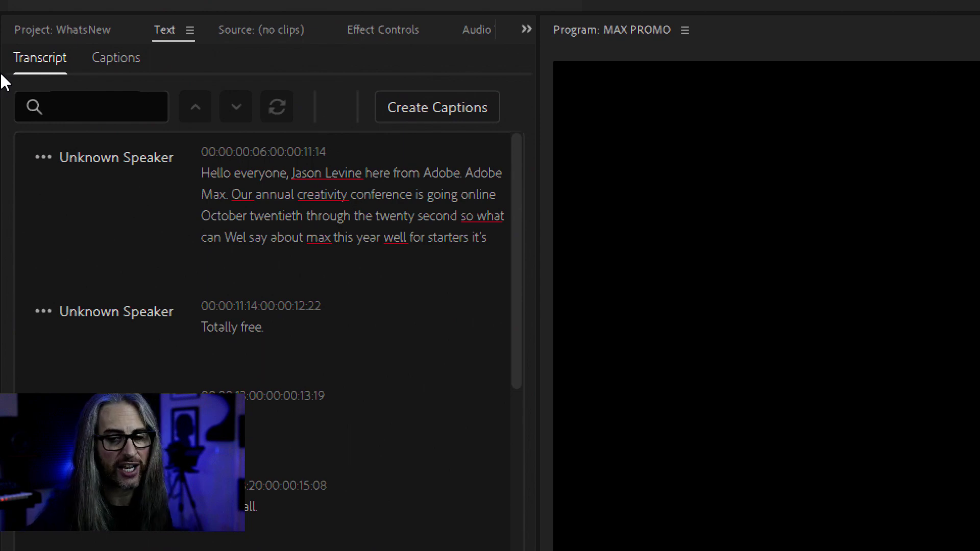
{"action": "key", "text": "space"}
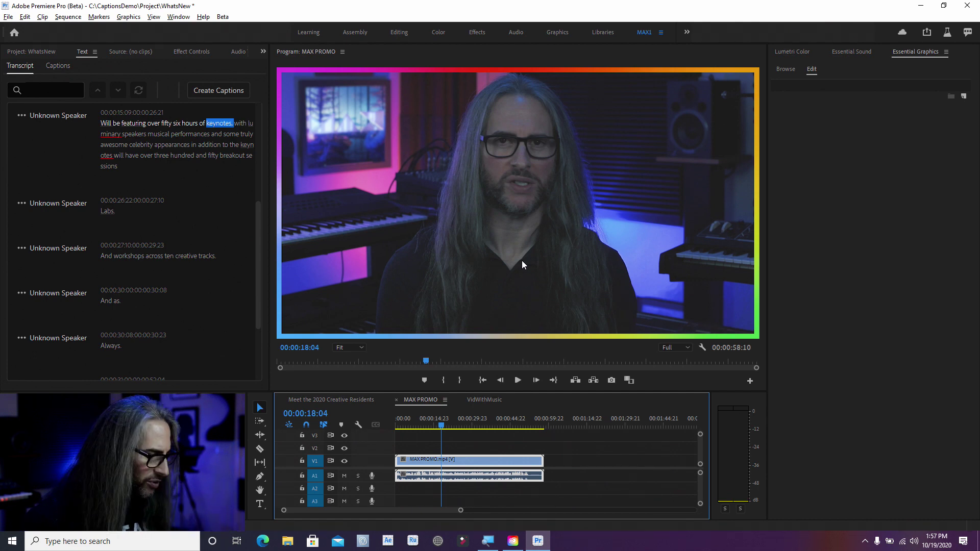
{"action": "double_click", "coordinate": [169, 131]}
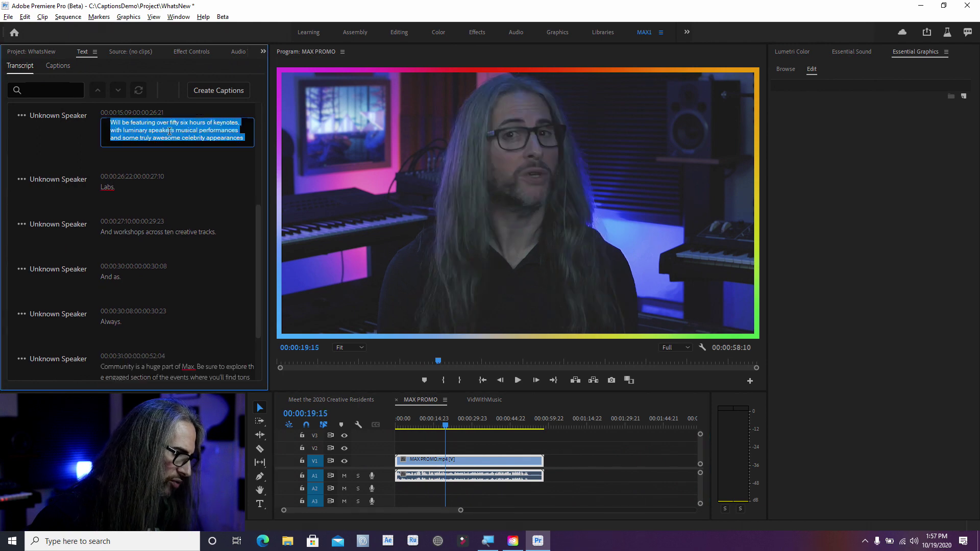
{"action": "left_click", "coordinate": [87, 170]}
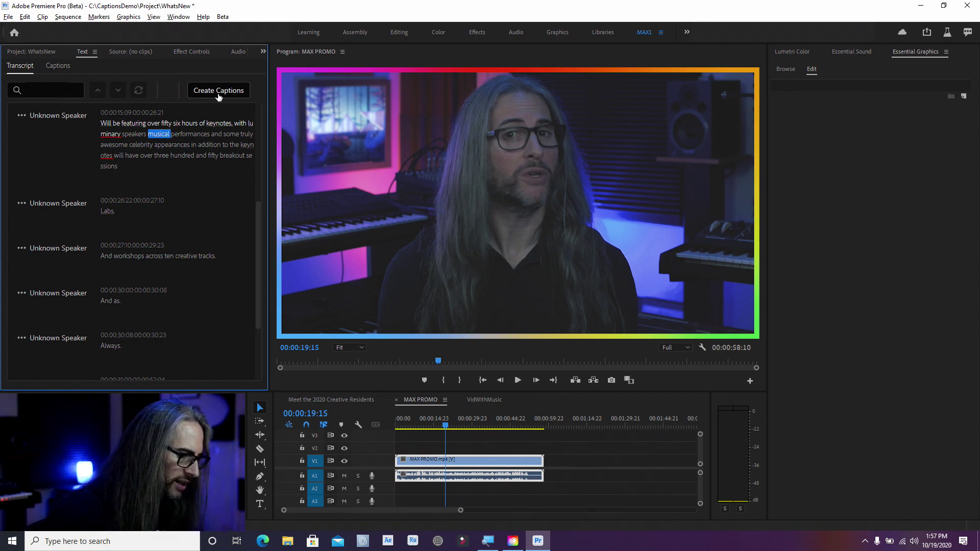
- Create transcript-based captions on Subtitle 1 and play them back from the Captions list
{"action": "left_click", "coordinate": [218, 97]}
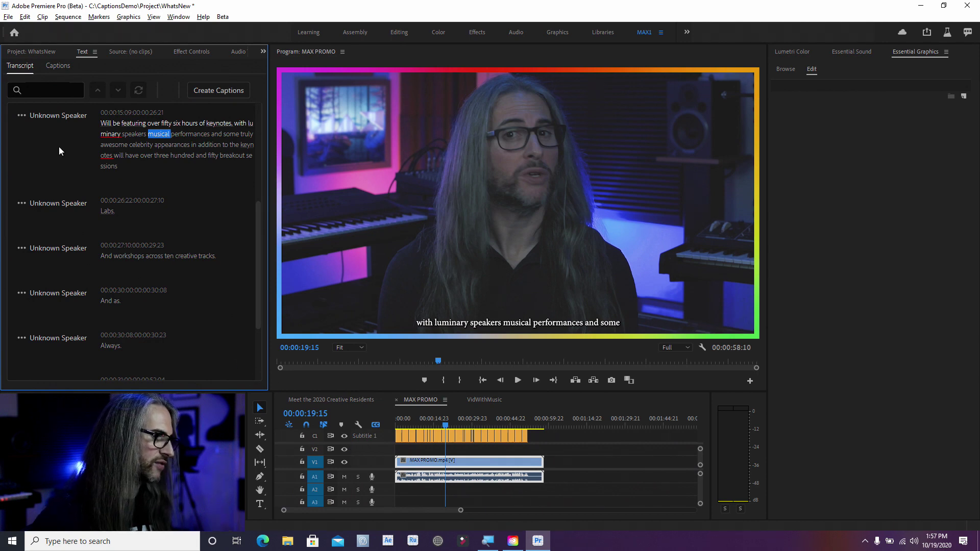
{"action": "left_click", "coordinate": [58, 66]}
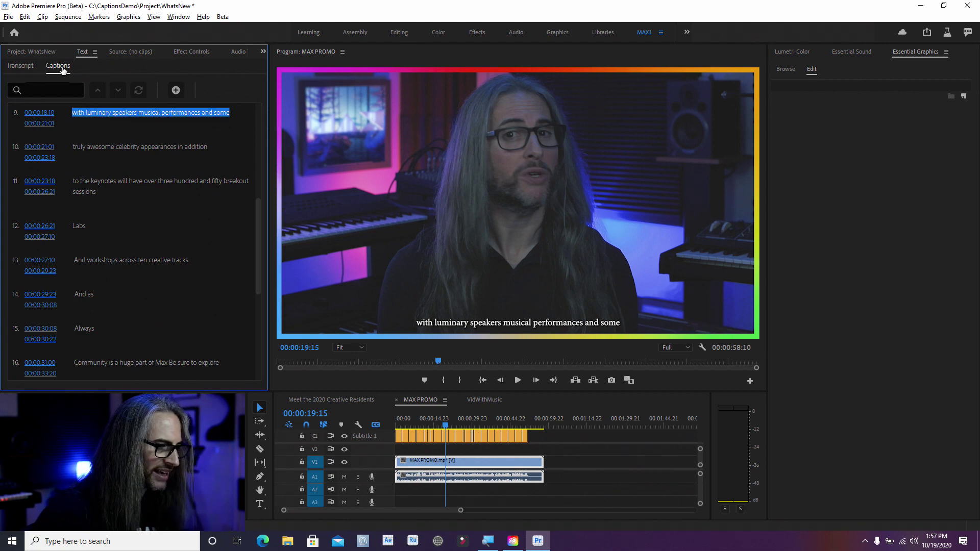
{"action": "key", "text": "space"}
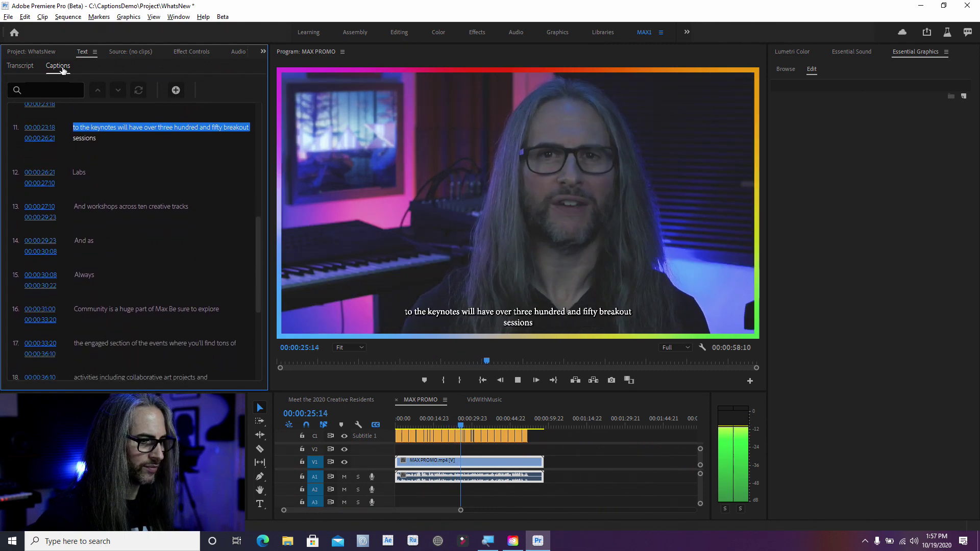
{"action": "key", "text": "space"}
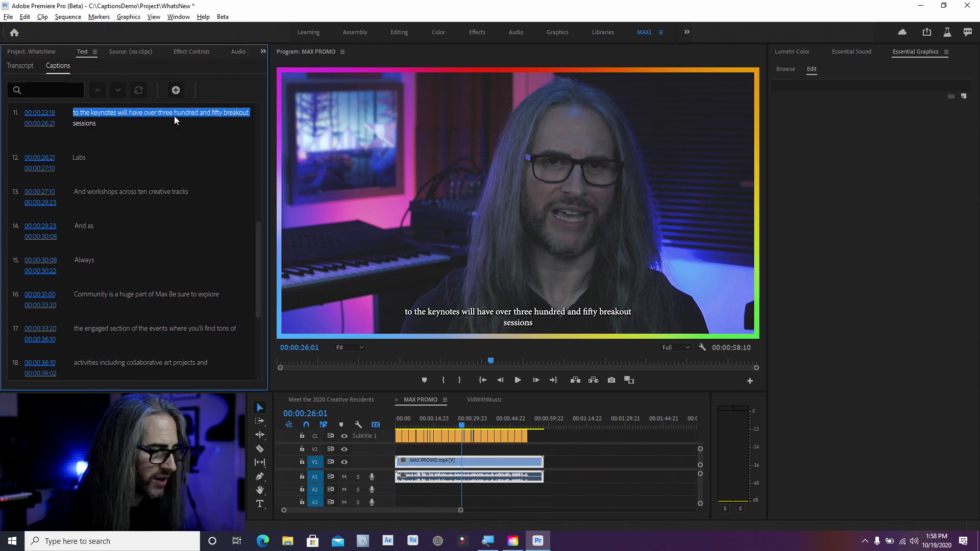
- Give caption 11 the White Default master style and the Coolvetica Heavy font
{"action": "left_click", "coordinate": [213, 131]}
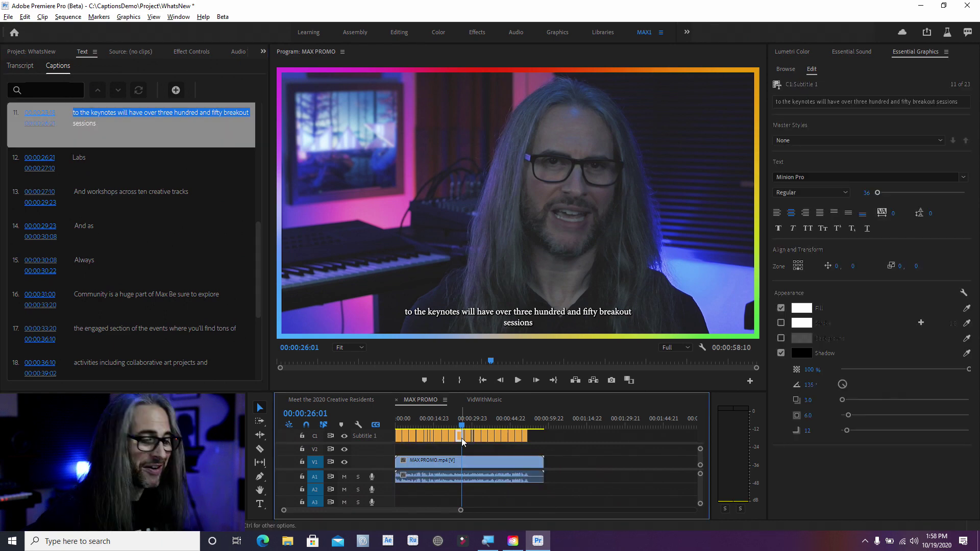
{"action": "left_click", "coordinate": [821, 138]}
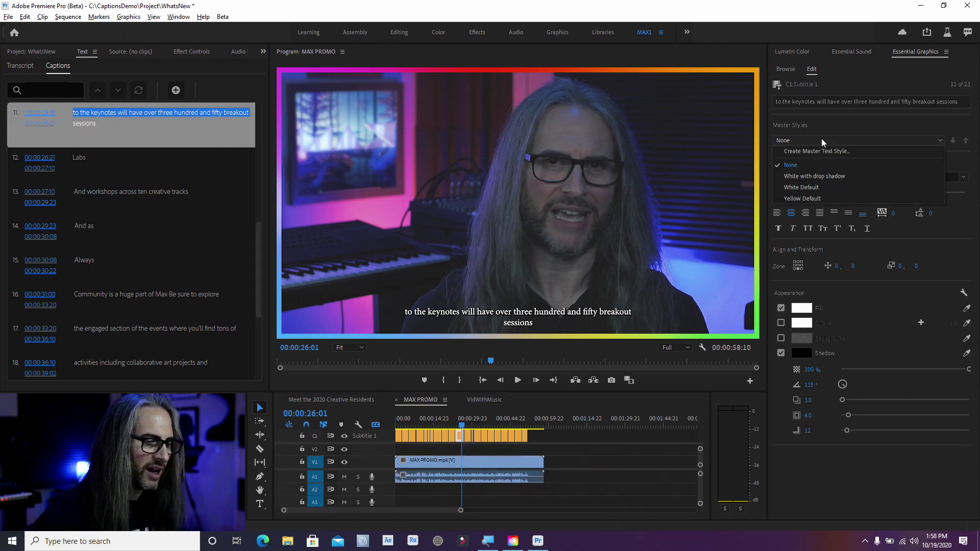
{"action": "left_click", "coordinate": [831, 187]}
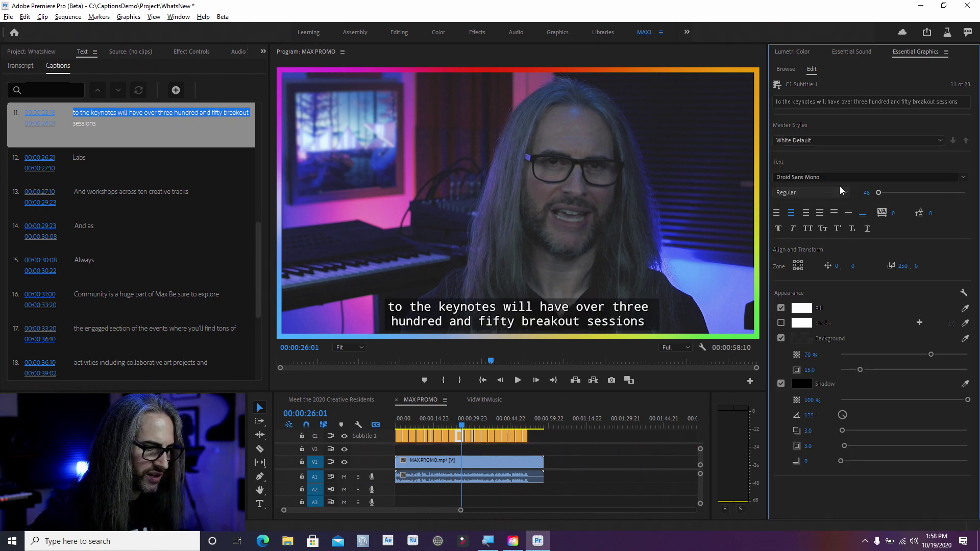
{"action": "left_click", "coordinate": [964, 179]}
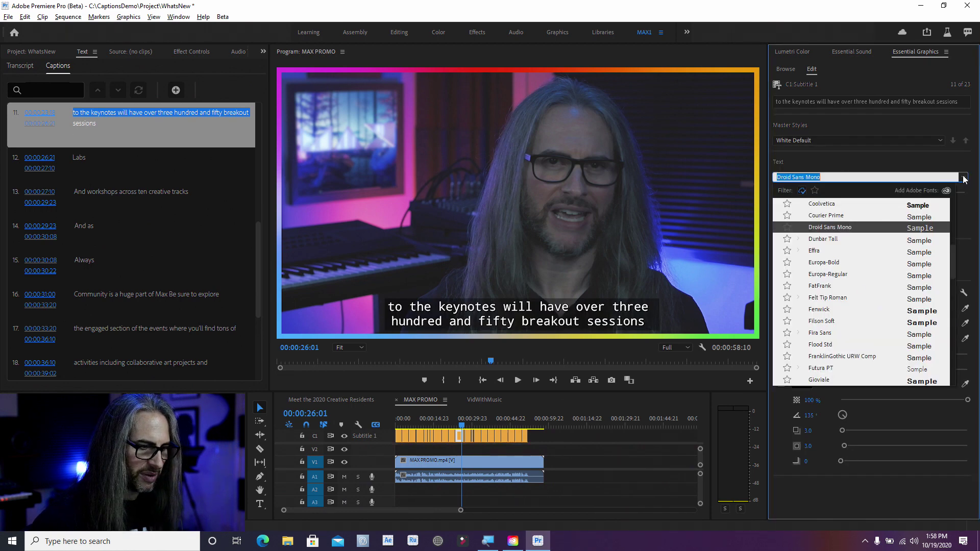
{"action": "left_click", "coordinate": [850, 205]}
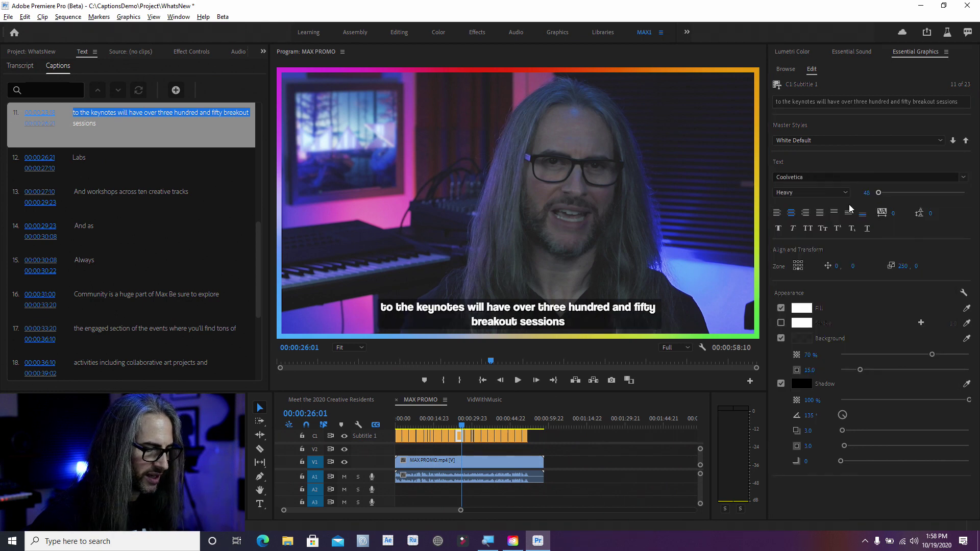
- Set caption 11's fill to orange DB8B00 and scrub the timeline to check it
{"action": "left_click", "coordinate": [796, 305]}
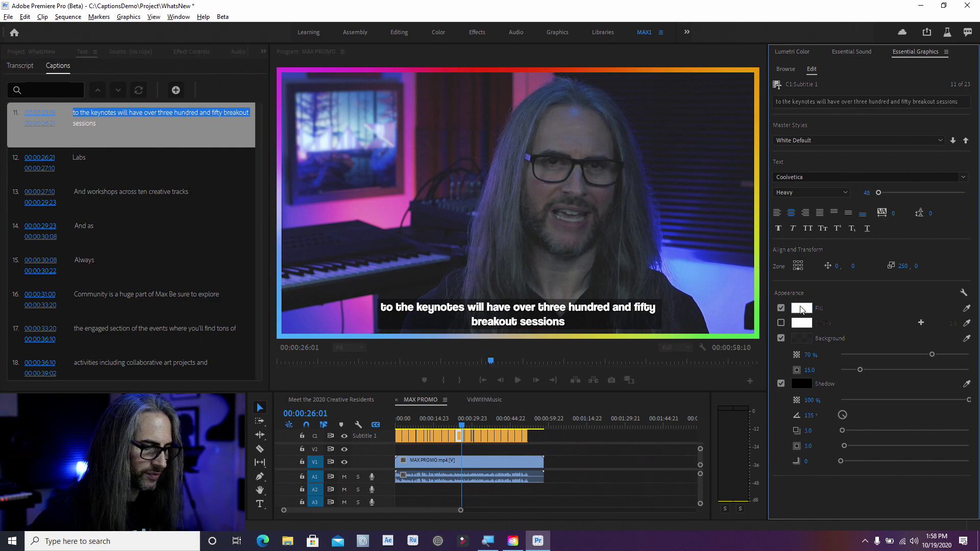
{"action": "left_click", "coordinate": [799, 307]}
{"action": "left_click", "coordinate": [494, 208]}
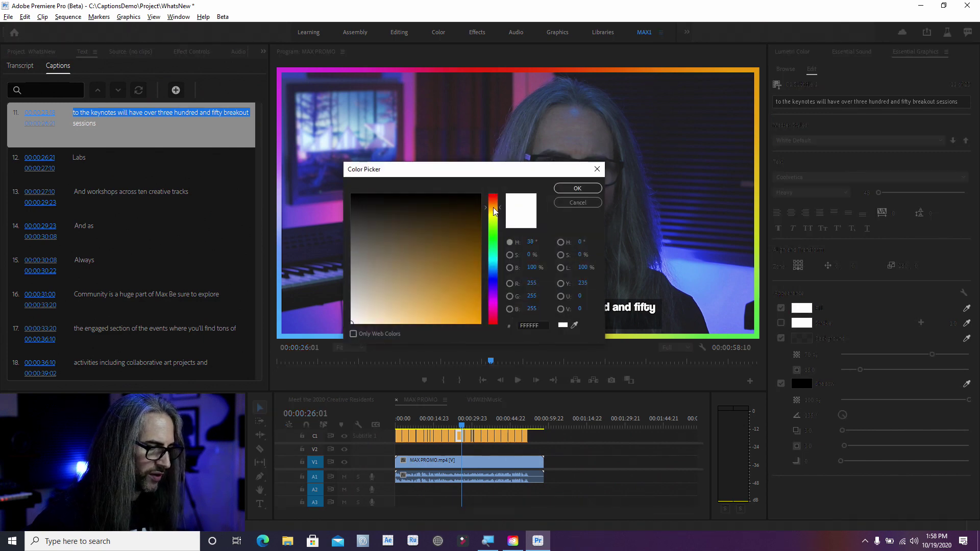
{"action": "left_click_drag", "start_coordinate": [451, 263], "coordinate": [481, 305]}
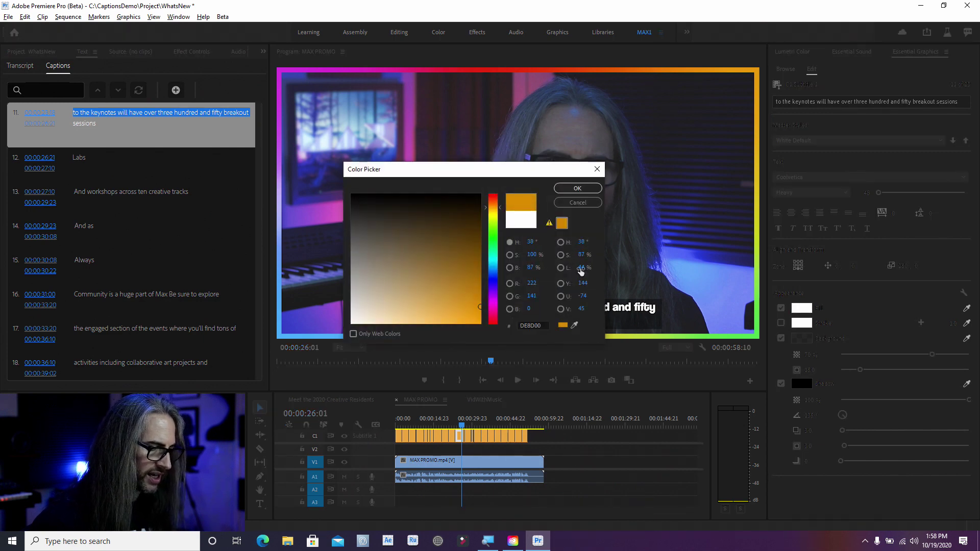
{"action": "left_click", "coordinate": [586, 188]}
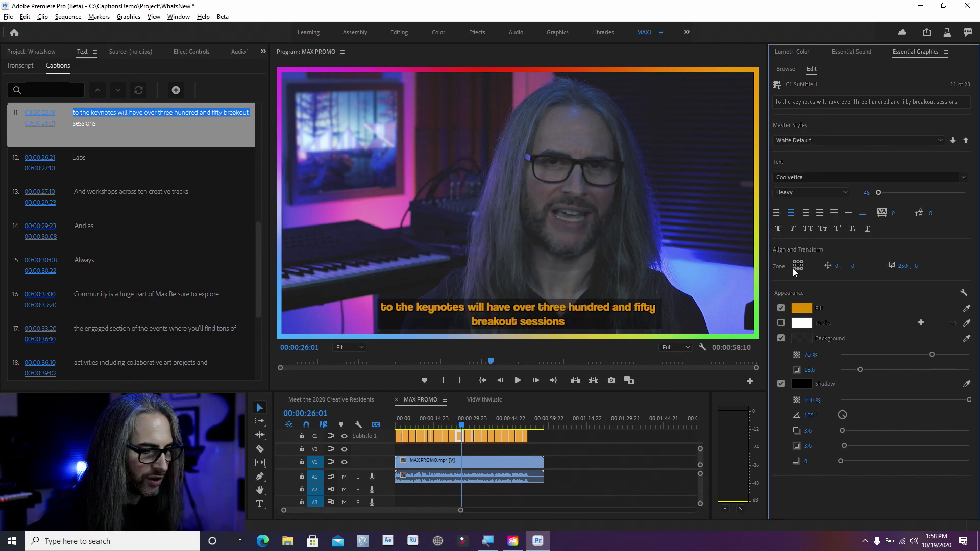
{"action": "mouse_move", "coordinate": [461, 421]}
{"action": "left_mouse_down"}
{"action": "mouse_move", "coordinate": [472, 421]}
{"action": "mouse_move", "coordinate": [460, 426]}
{"action": "left_mouse_up"}
{"action": "double_click", "coordinate": [461, 426]}
{"action": "key", "text": "equal"}
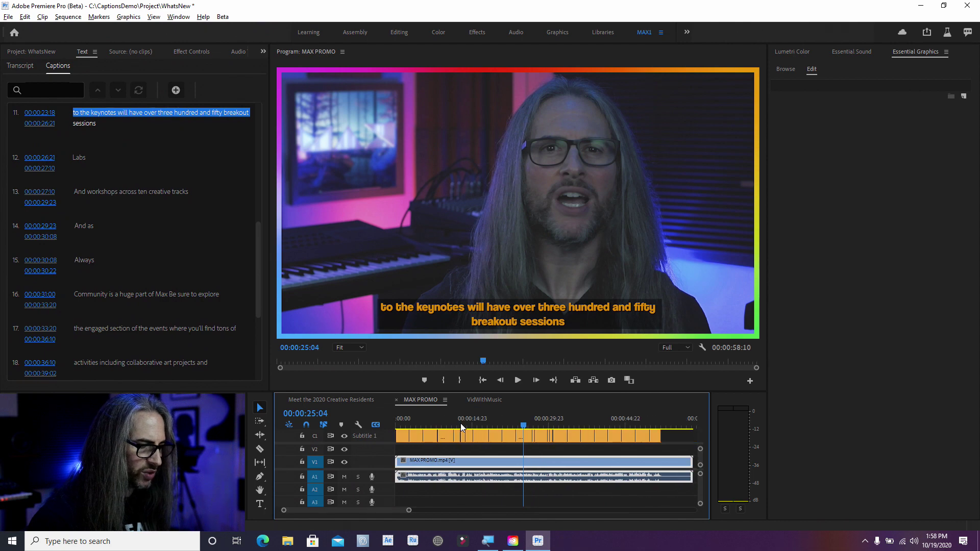
- Undo caption 11's orange Coolvetica restyle back to the default caption style
{"action": "left_click", "coordinate": [520, 435]}
{"action": "key", "text": "minus"}
{"action": "key", "text": "minus"}
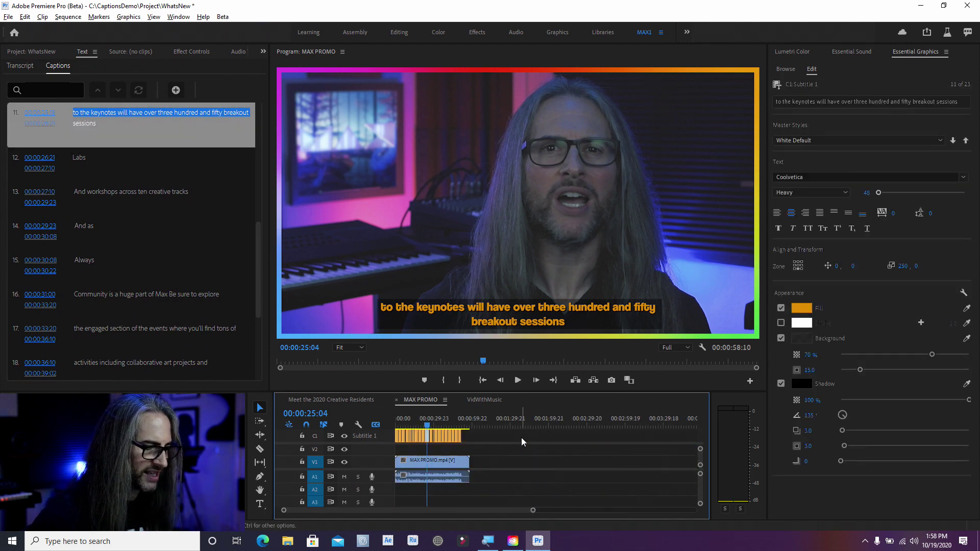
{"action": "key", "text": "equal"}
{"action": "key", "text": "ctrl+z"}
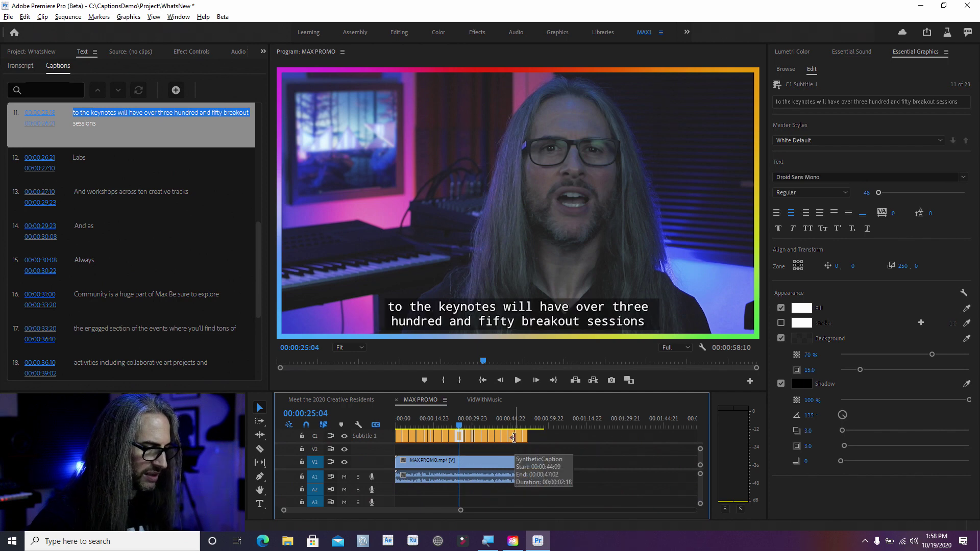
{"action": "key", "text": "ctrl+z"}
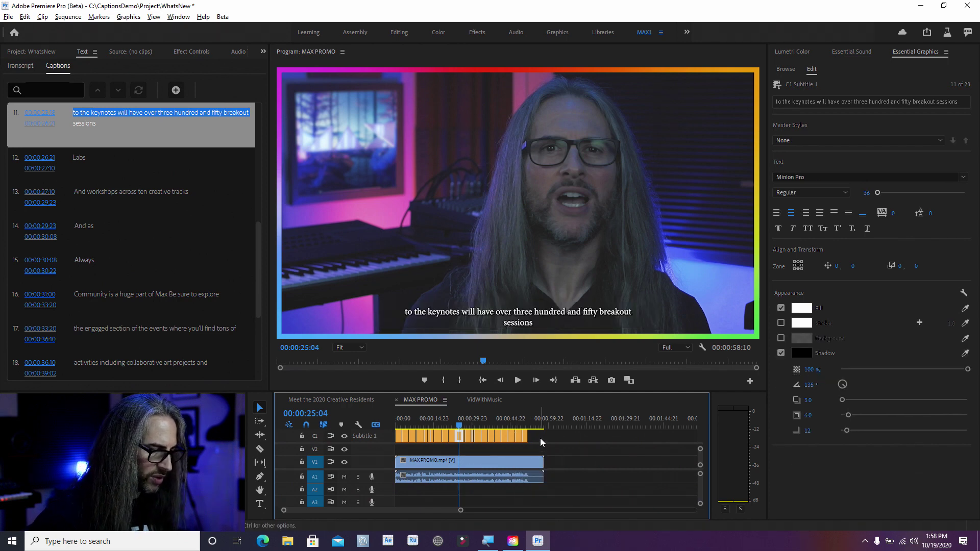
- Select all Subtitle 1 captions and apply White Default with the Coolvetica font
{"action": "left_click_drag", "start_coordinate": [540, 444], "coordinate": [385, 449]}
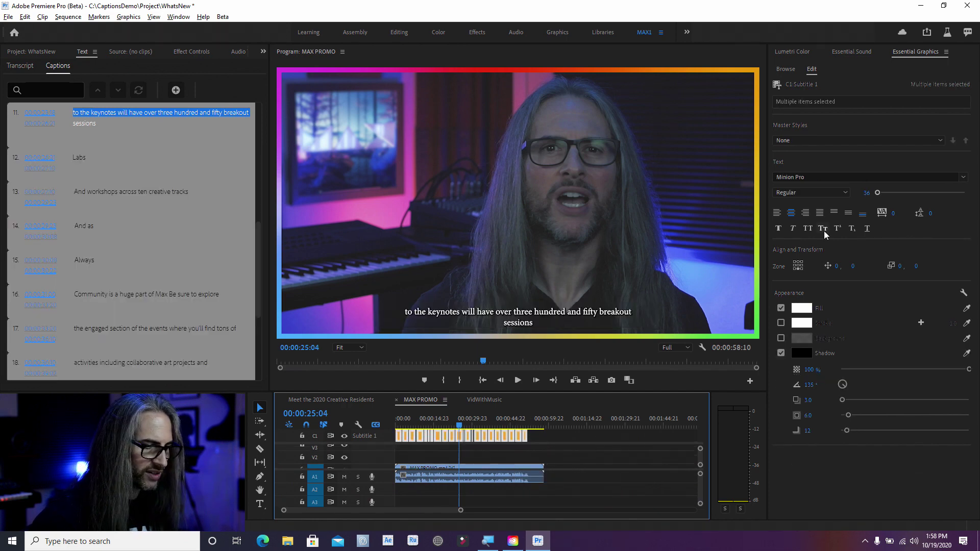
{"action": "left_click", "coordinate": [835, 140]}
{"action": "left_click", "coordinate": [813, 186]}
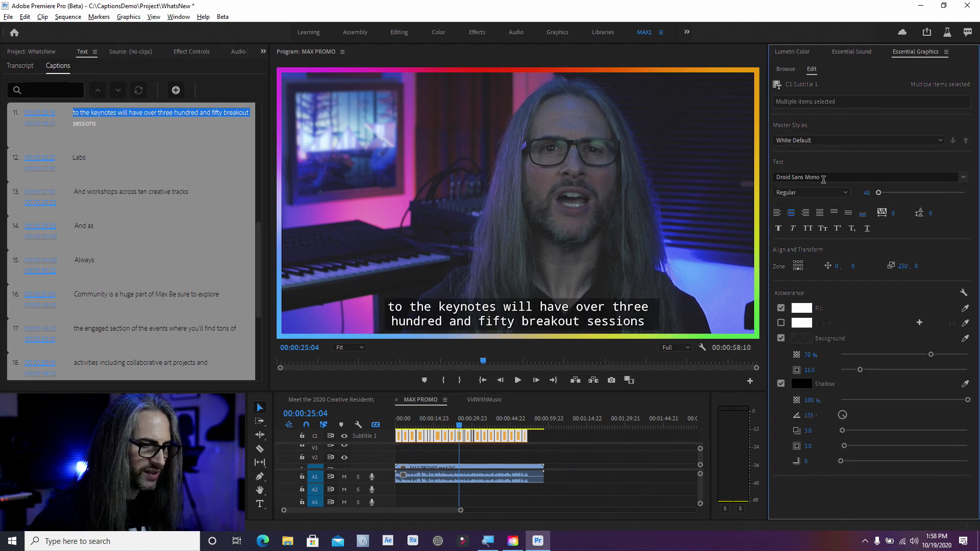
{"action": "left_click", "coordinate": [828, 176]}
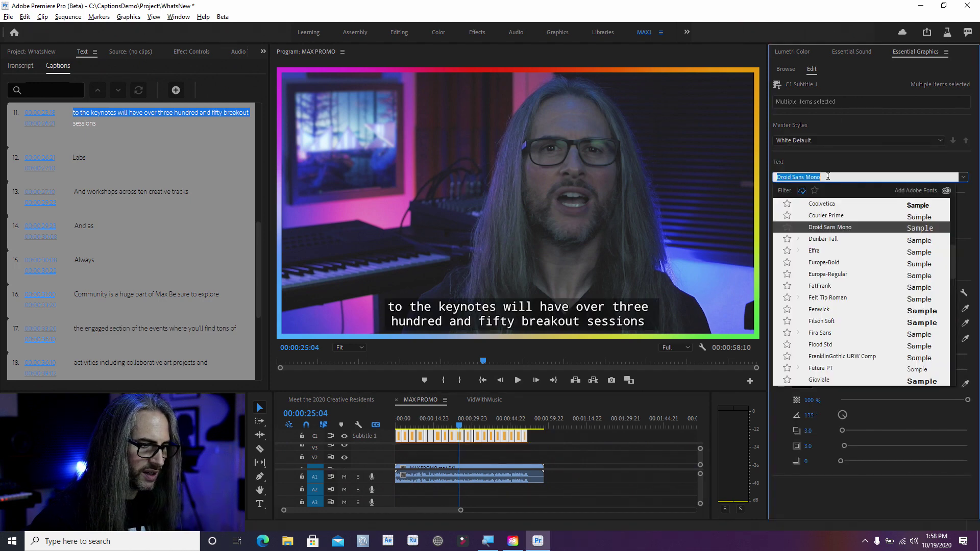
{"action": "left_click", "coordinate": [827, 205]}
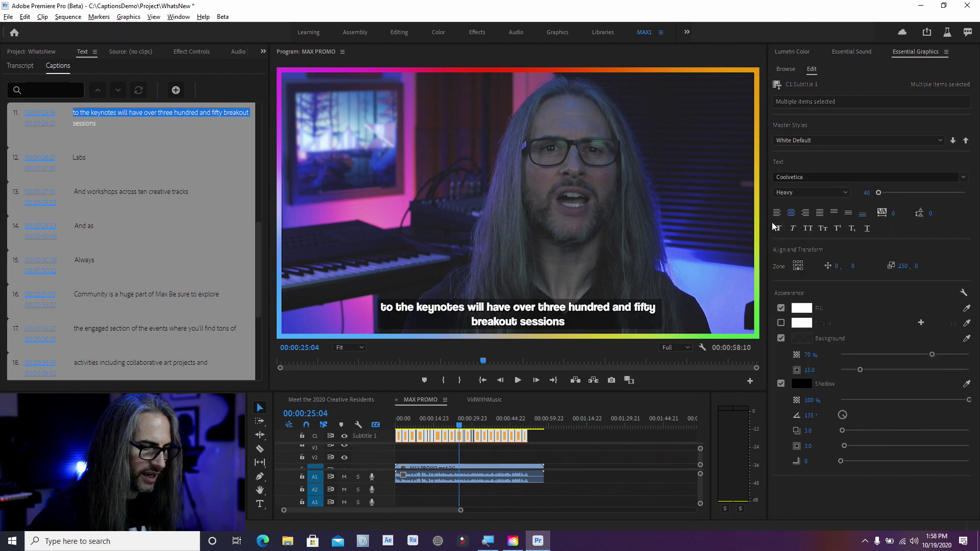
- Set the fill of all captions to orange EF9F15
{"action": "left_click", "coordinate": [801, 308]}
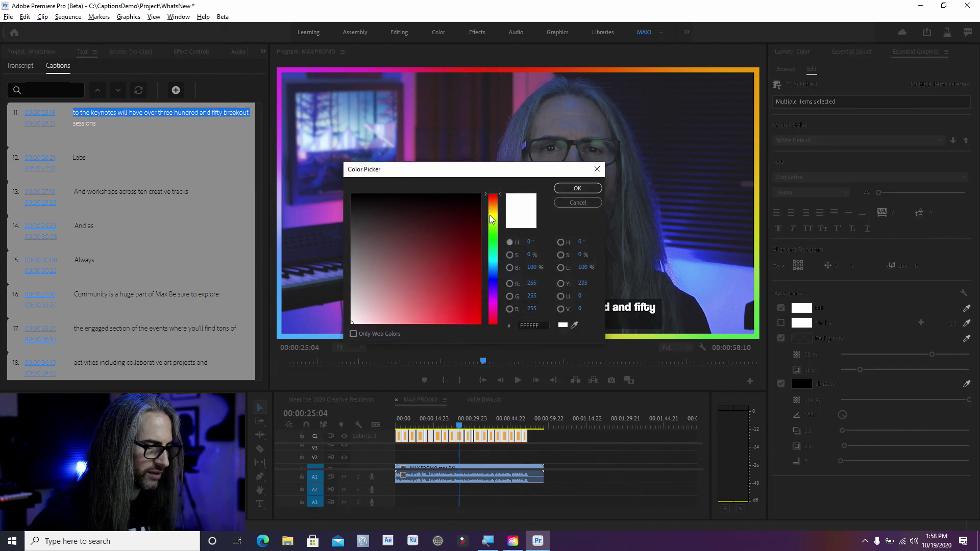
{"action": "left_click", "coordinate": [492, 208]}
{"action": "left_click_drag", "start_coordinate": [465, 250], "coordinate": [469, 315]}
{"action": "left_click", "coordinate": [577, 189]}
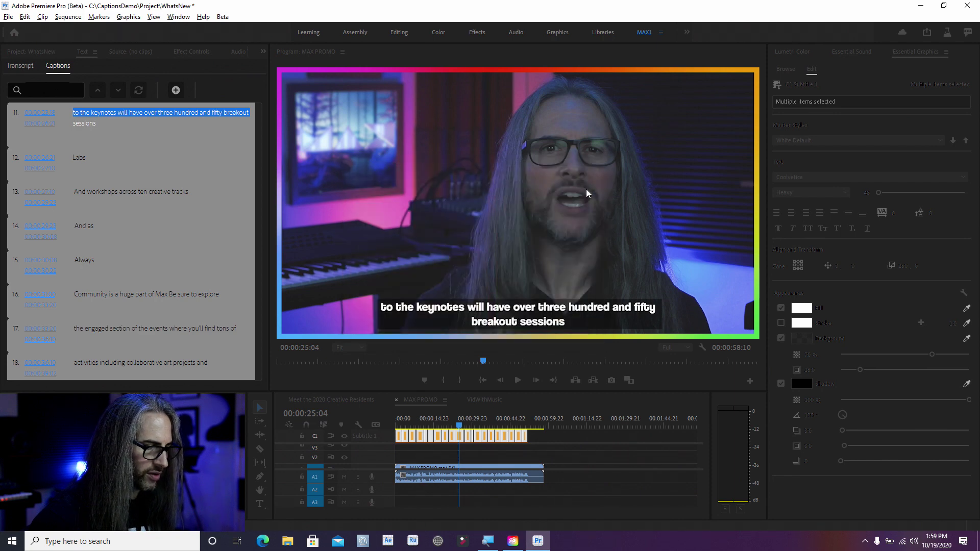
{"action": "left_click", "coordinate": [535, 438]}
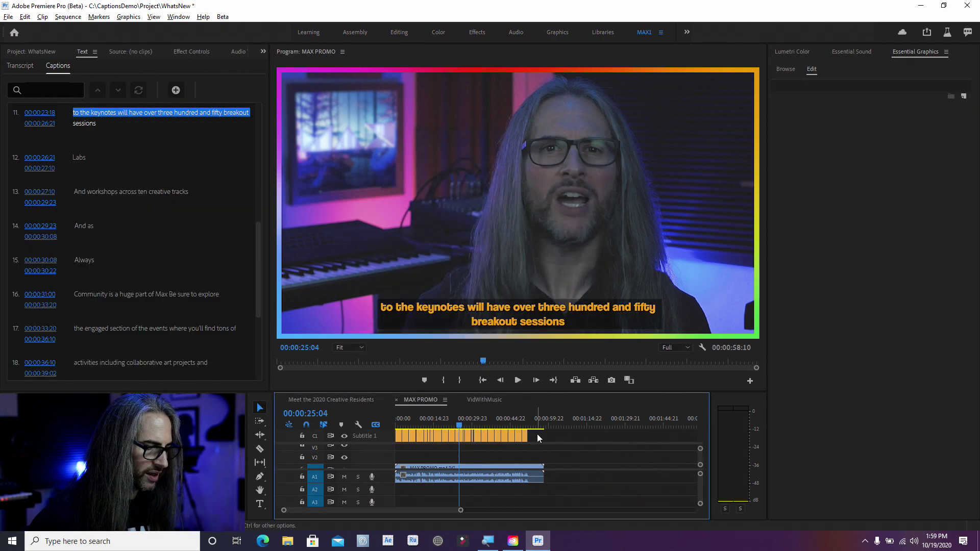
{"action": "key", "text": "space"}
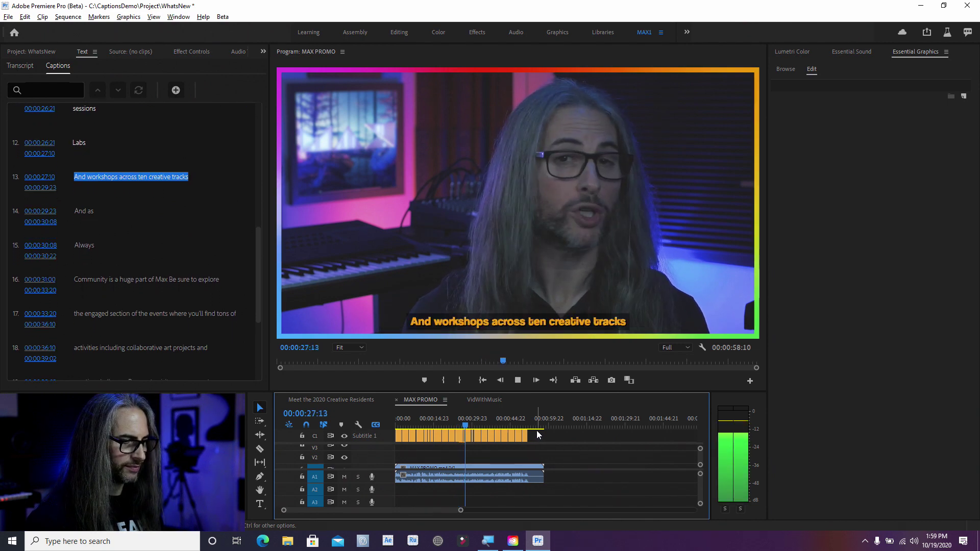
{"action": "key", "text": "space"}
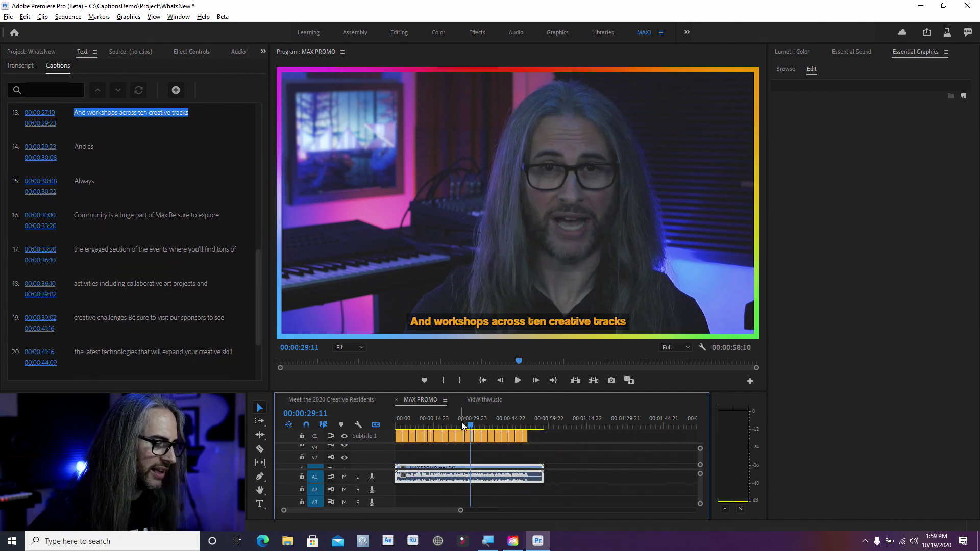
{"action": "left_click_drag", "start_coordinate": [470, 423], "coordinate": [400, 424]}
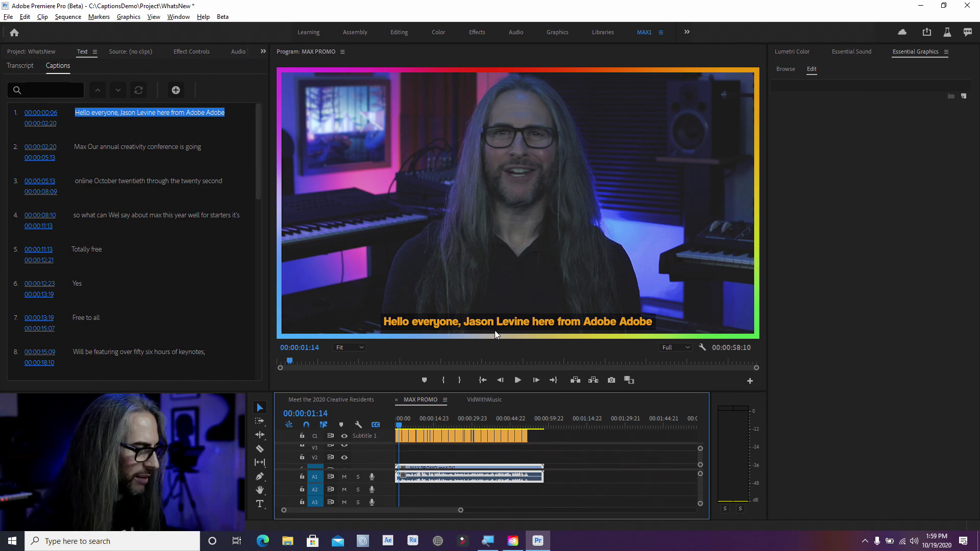
{"action": "key", "text": "space"}
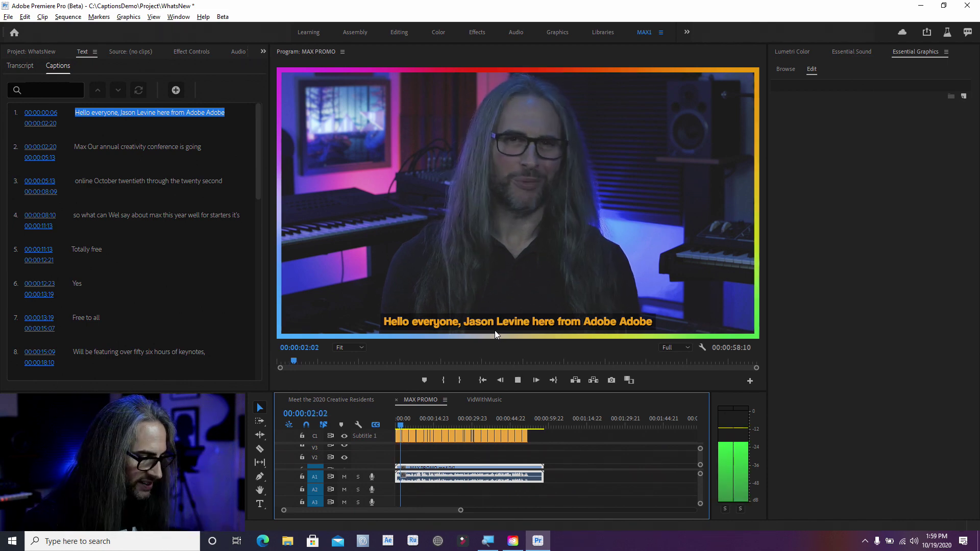
{"action": "key", "text": "space"}
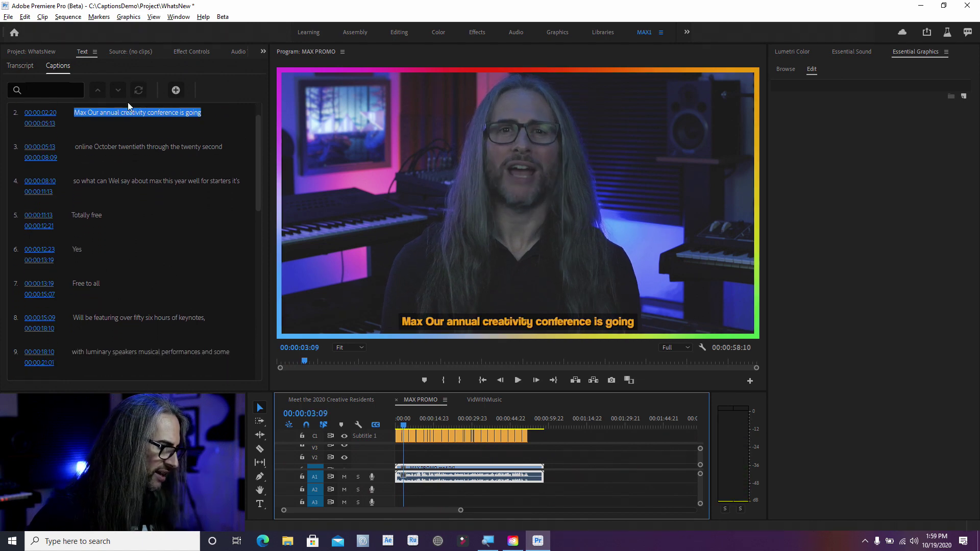
{"action": "scroll", "coordinate": [128, 102], "scroll_direction": "up", "scroll_amount": 1}
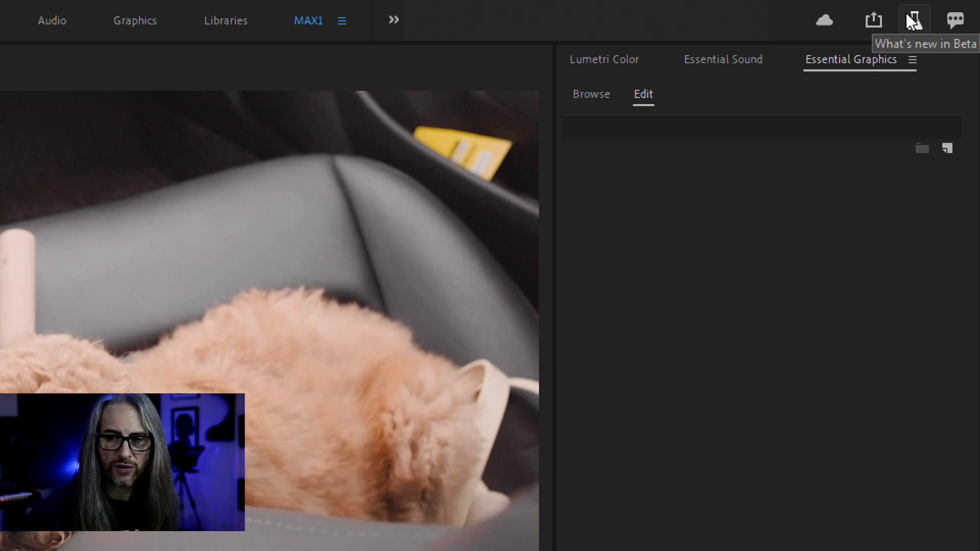
- Open the What's new in Beta notes and list all changes since v14.4
{"action": "left_click", "coordinate": [907, 16]}
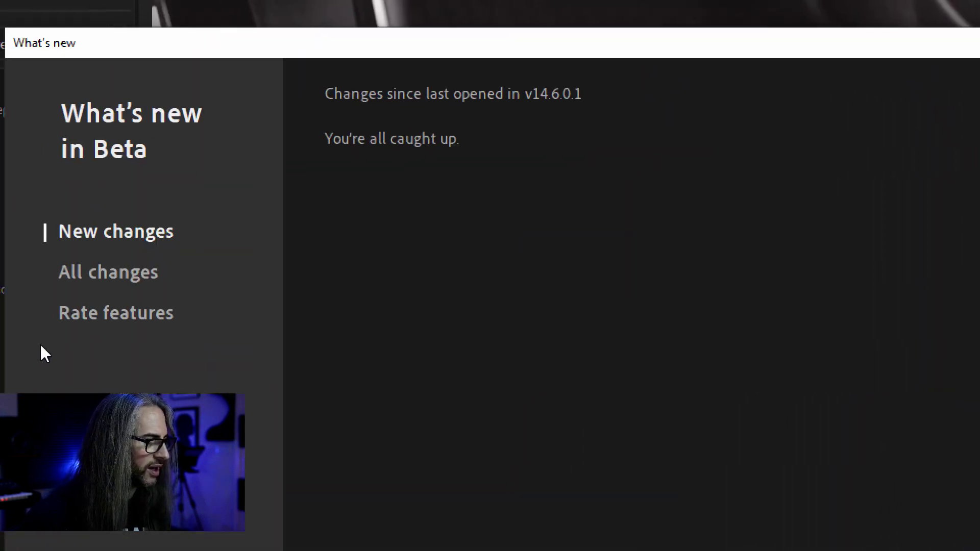
{"action": "left_click", "coordinate": [113, 276]}
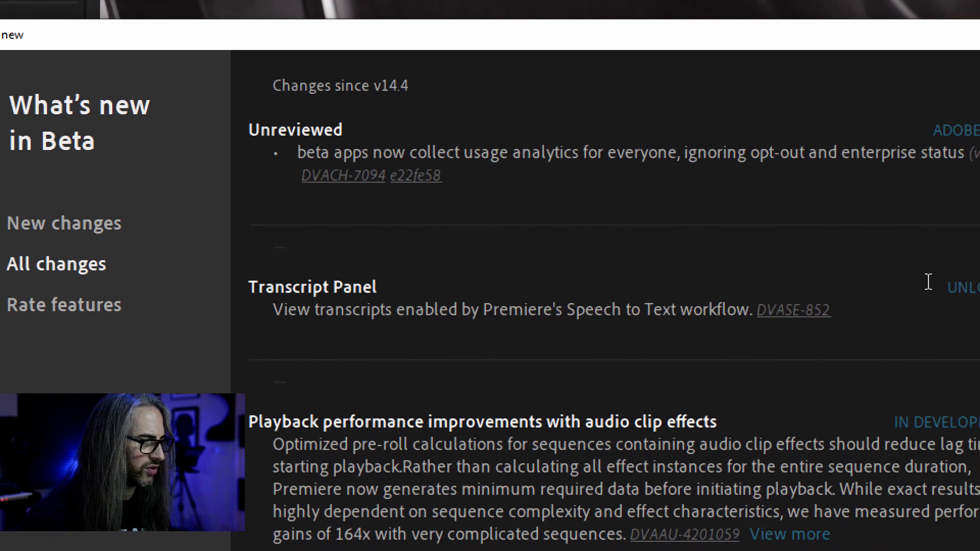